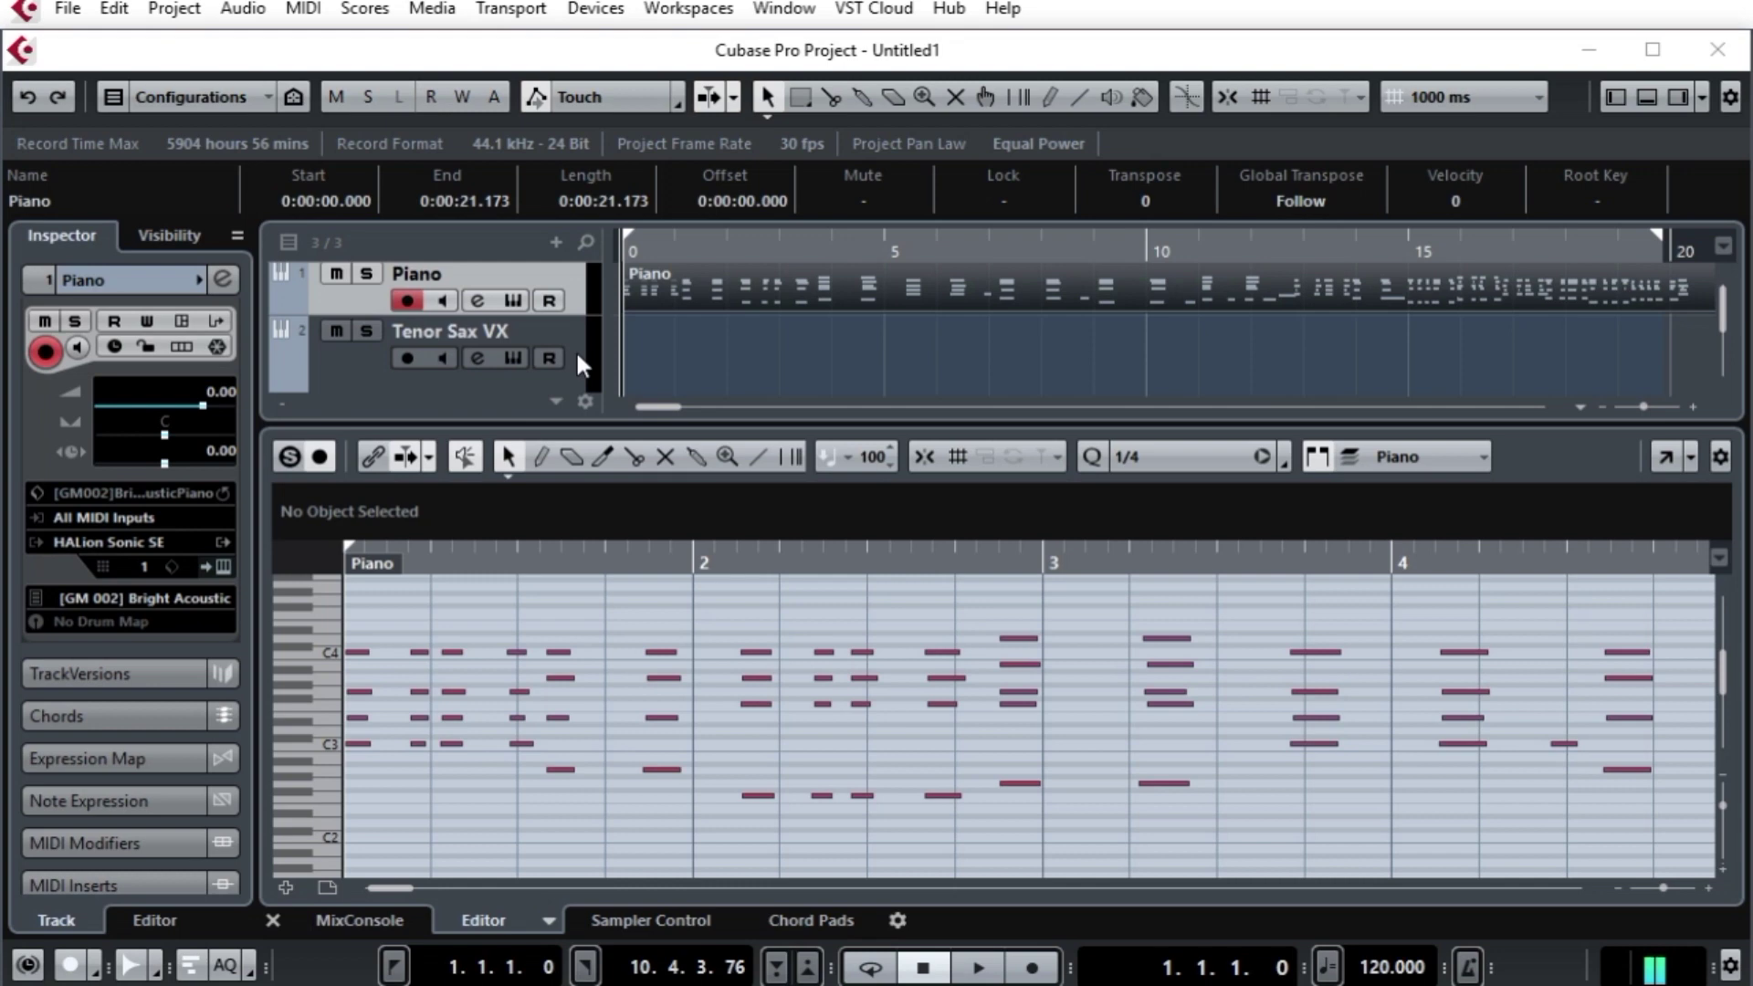
Step: Select the Piano track and play back its recorded part to listen to the freely timed performance
{"action": "left_click", "coordinate": [574, 291]}
{"action": "key", "text": "space"}
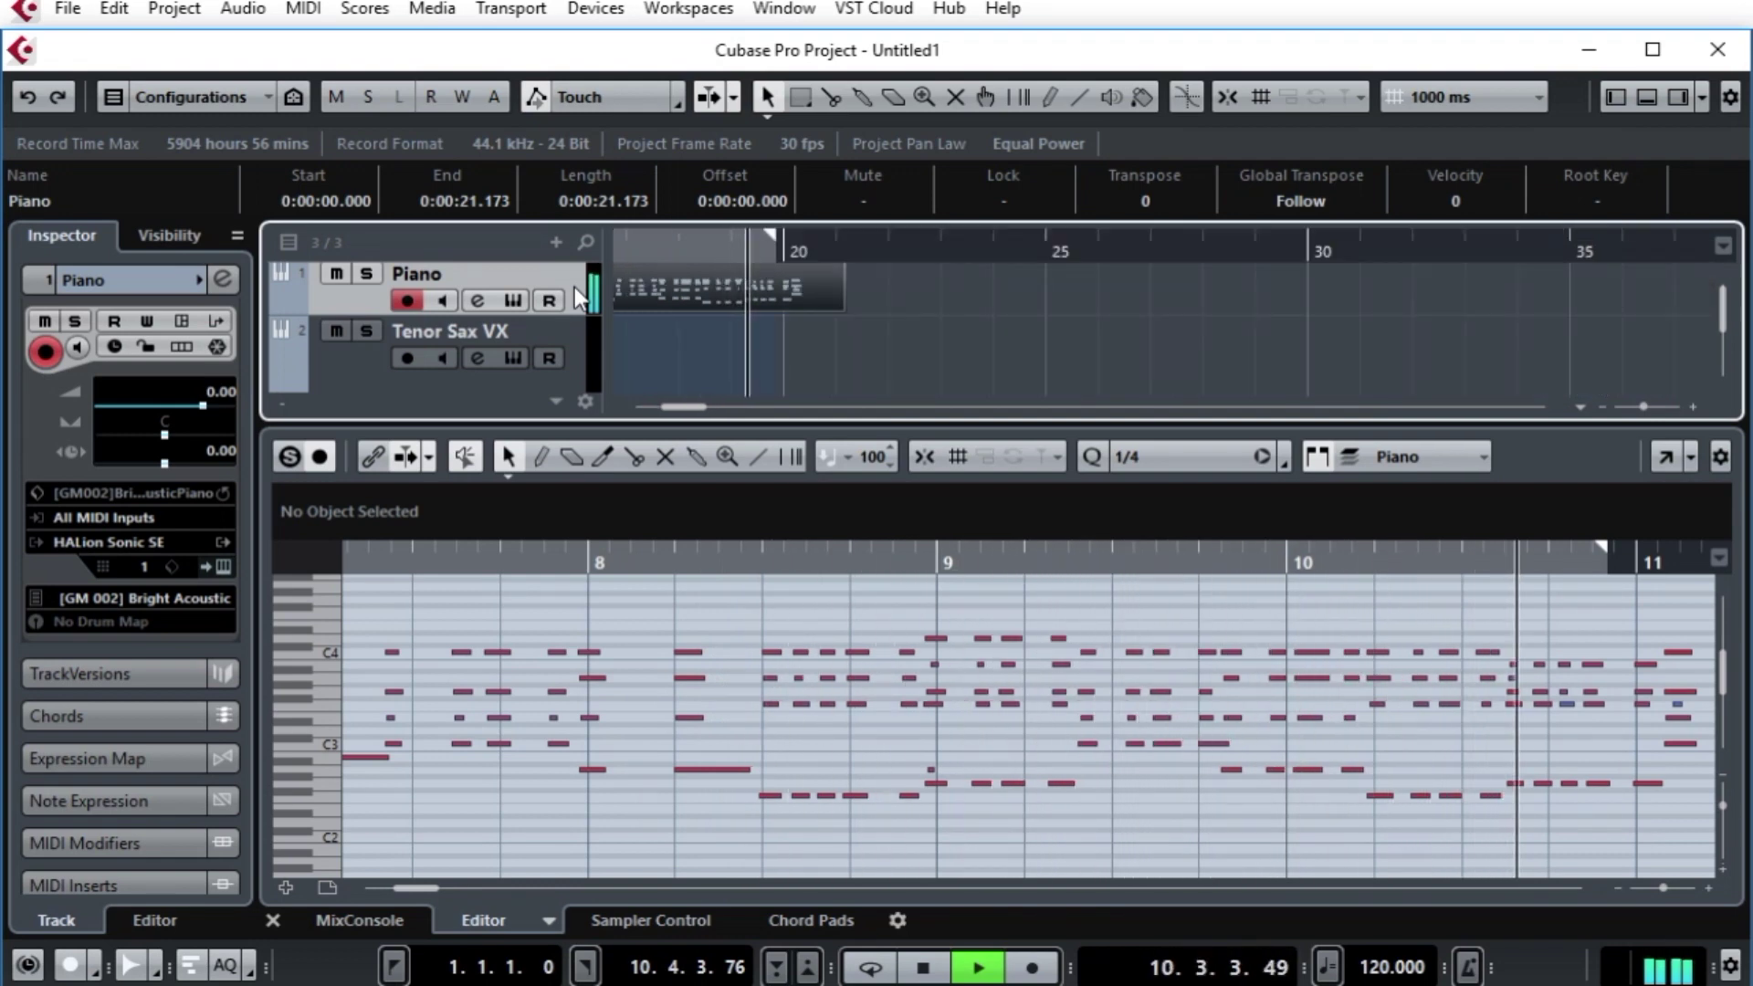
{"action": "key", "text": "space"}
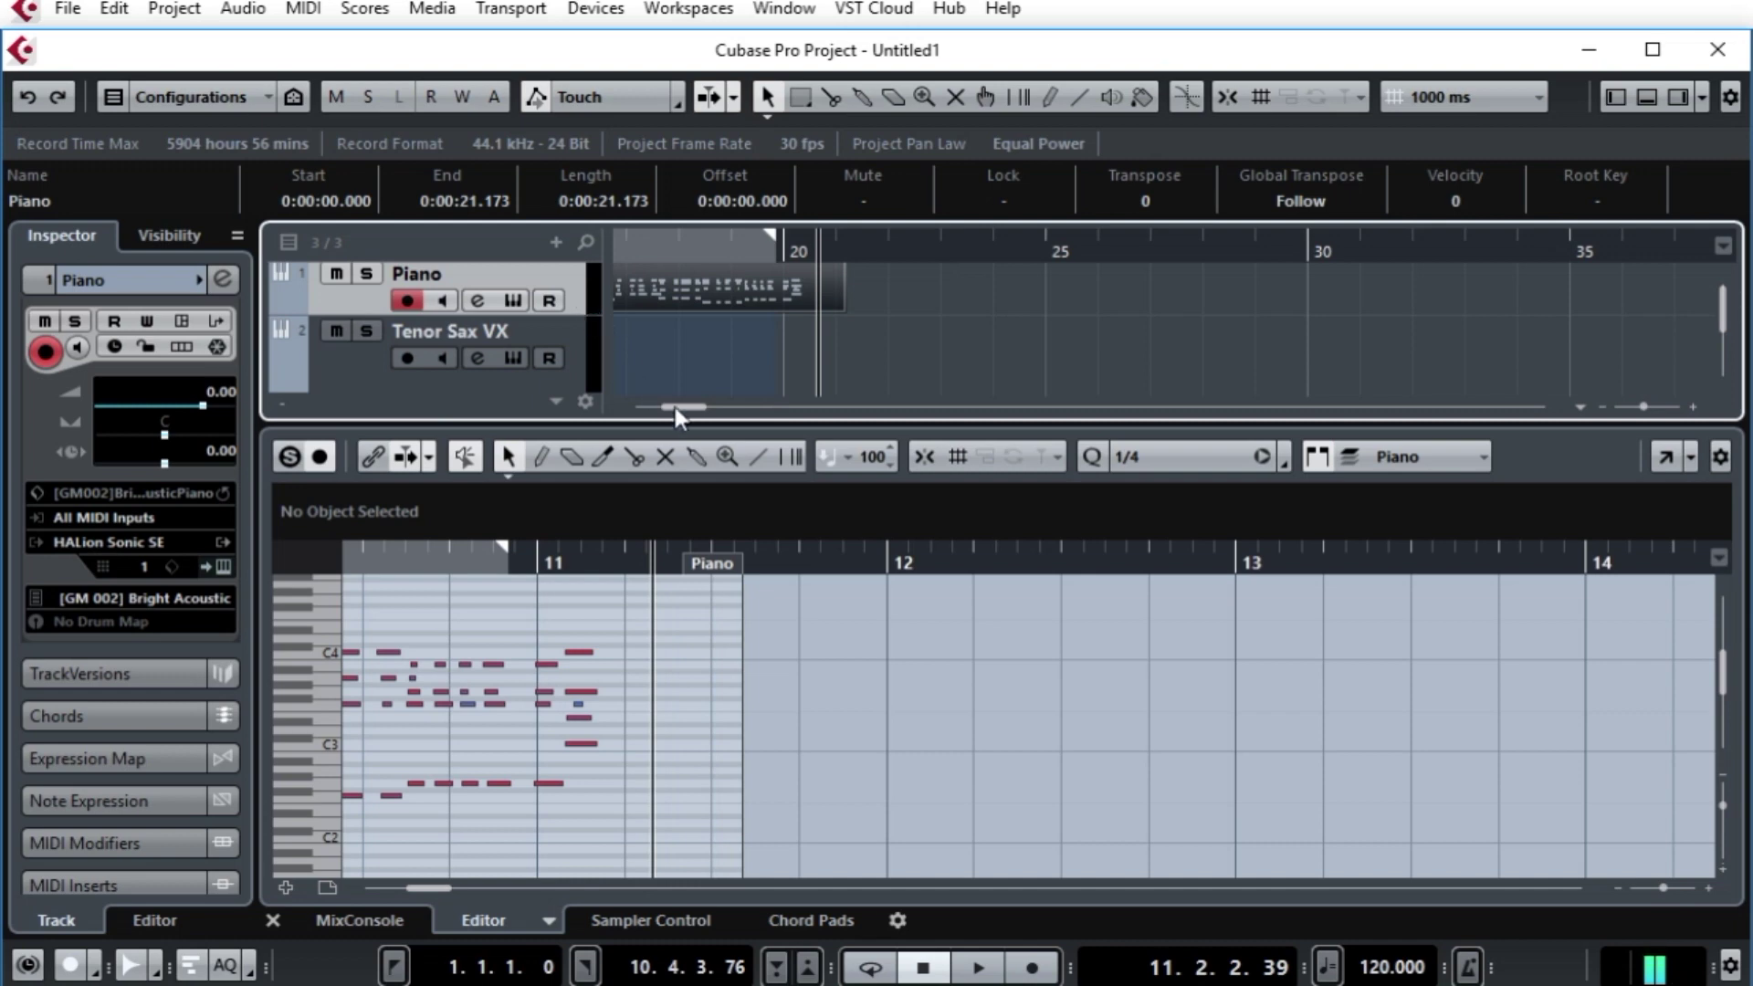
Step: Enlarge the track area and record beat taps on the Cow Bell track from the project start along with the piano
{"action": "left_click_drag", "start_coordinate": [682, 420], "coordinate": [673, 497]}
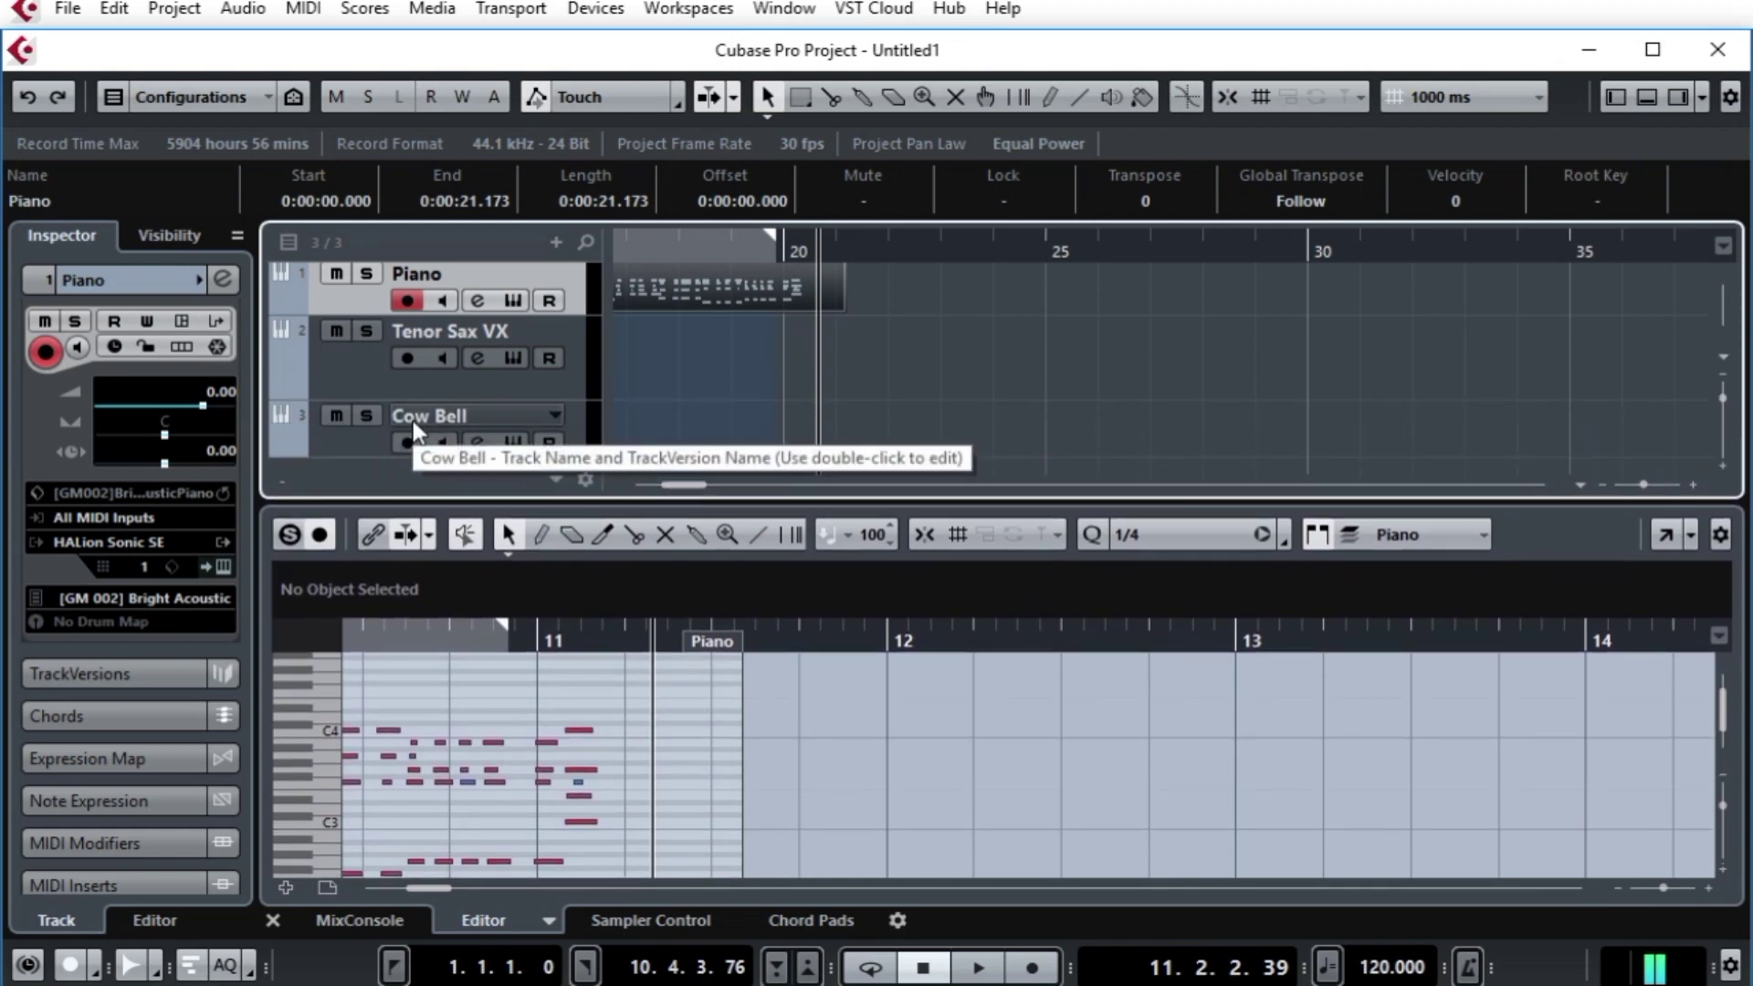
{"action": "left_click", "coordinate": [365, 441]}
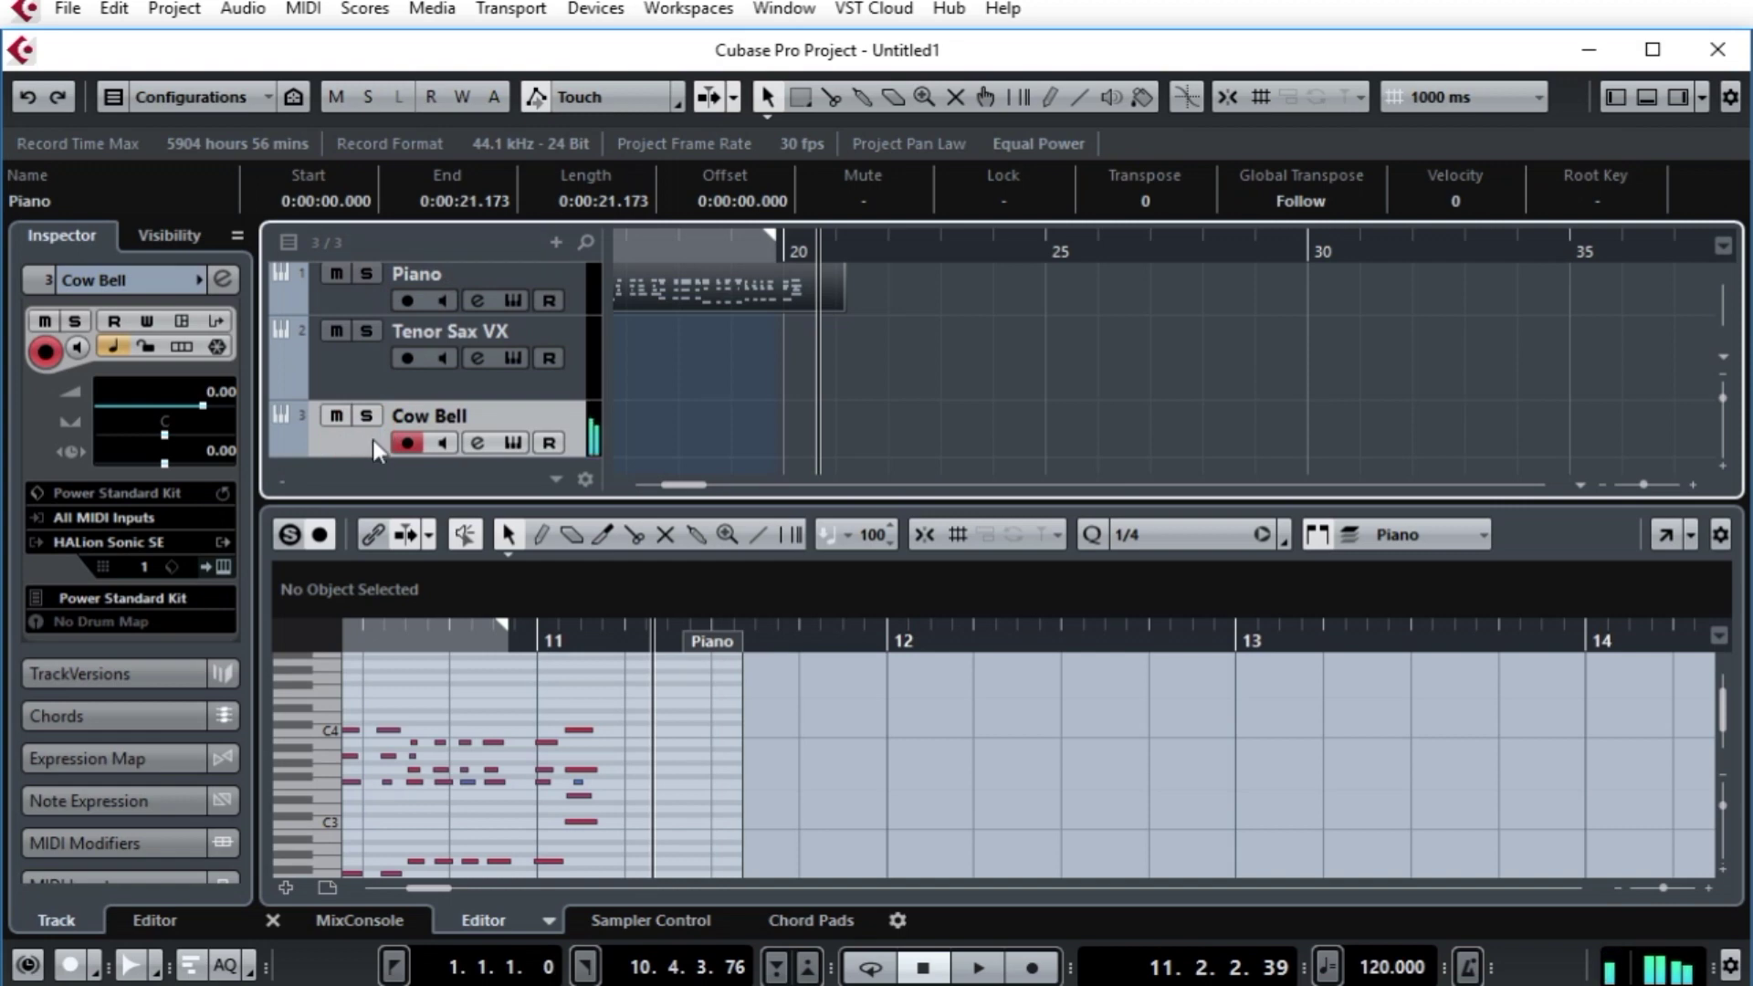
{"action": "key", "text": "Home"}
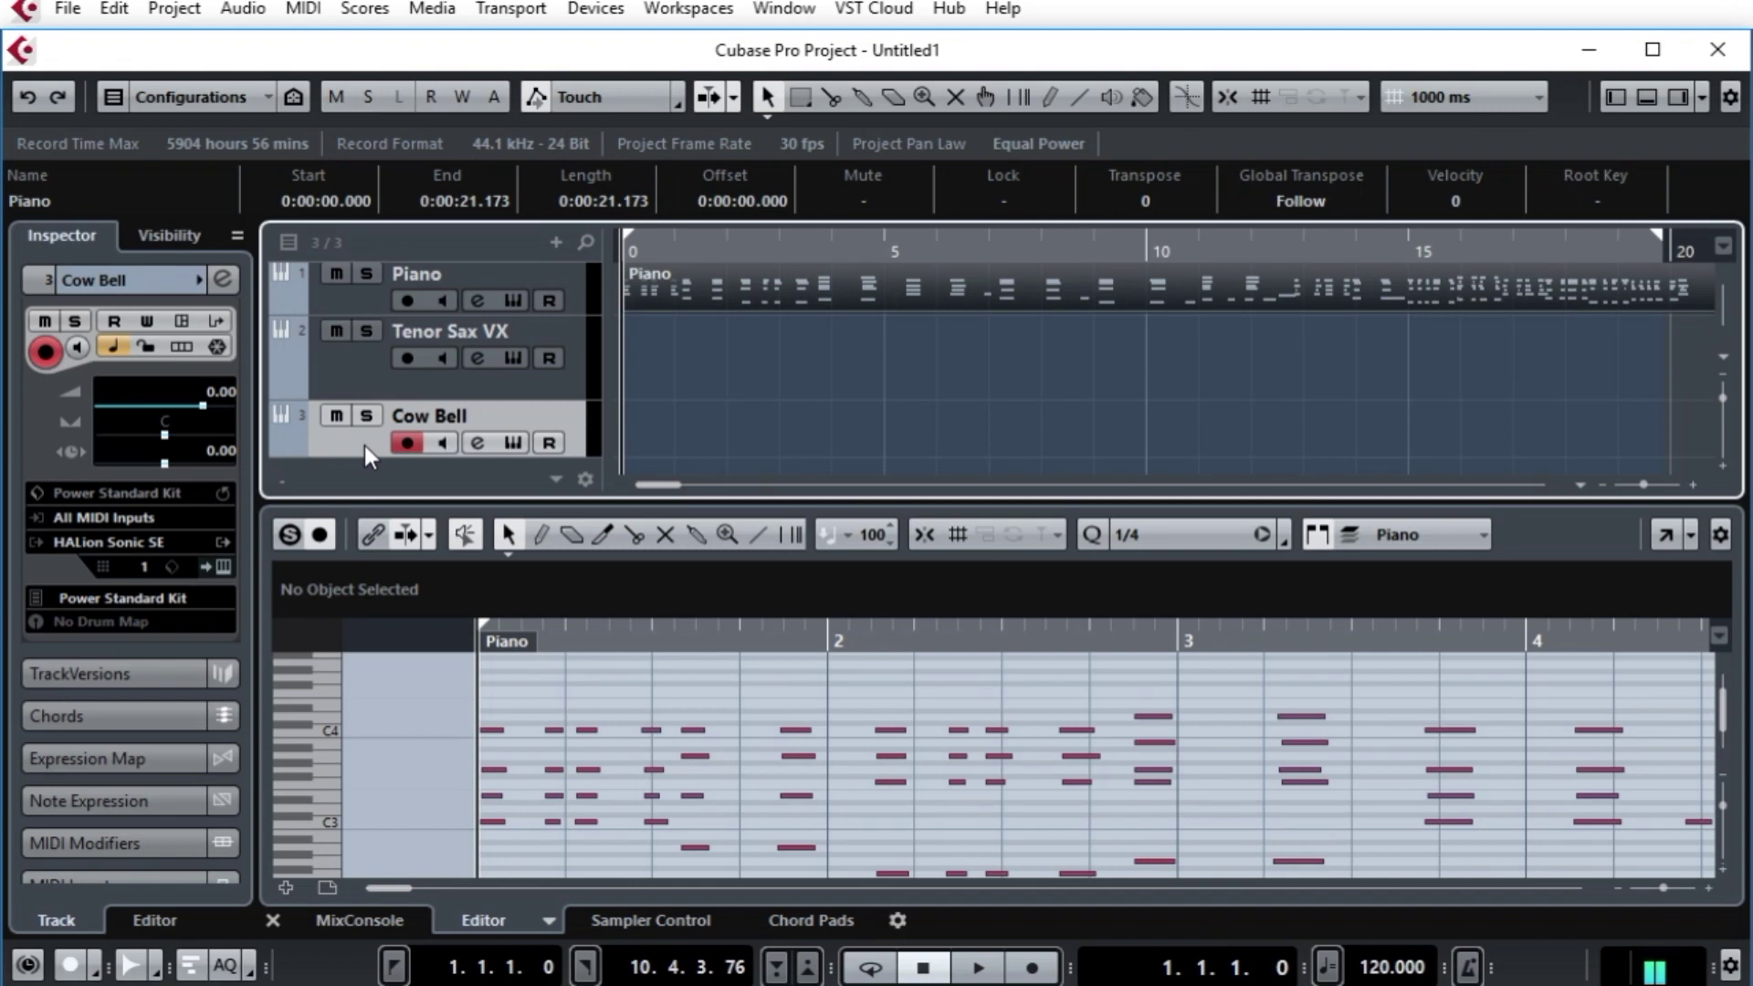
{"action": "left_click", "coordinate": [372, 293]}
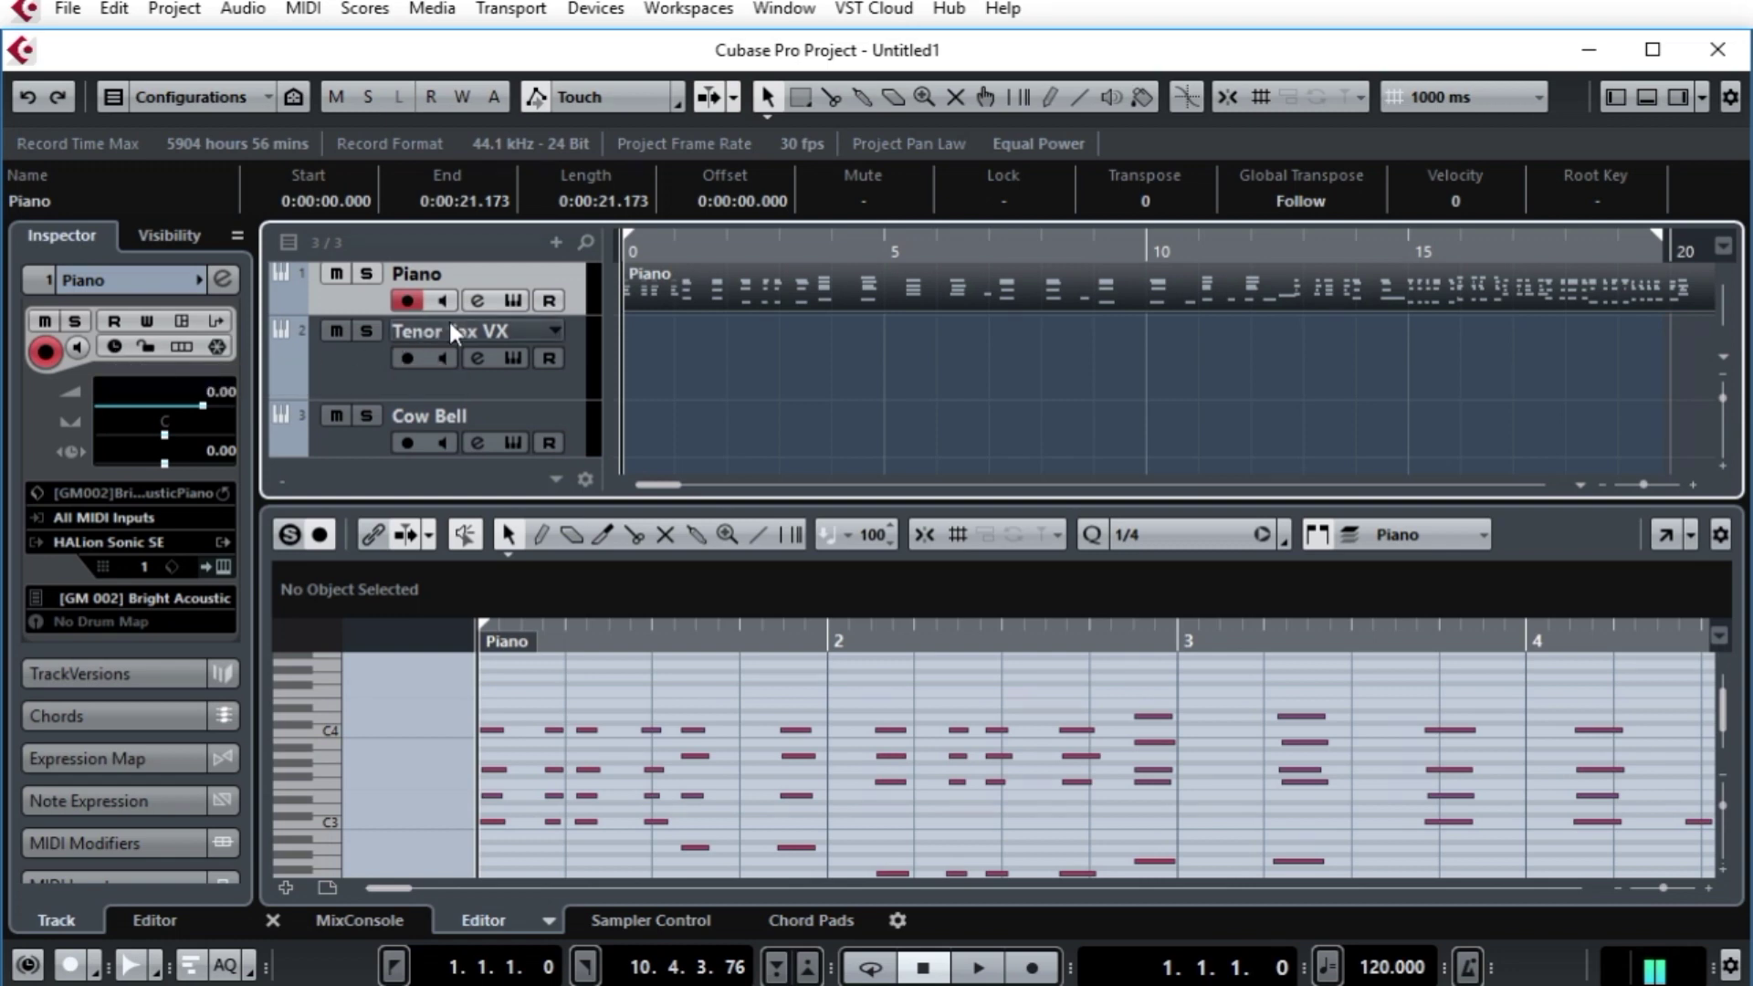
{"action": "left_click", "coordinate": [355, 449]}
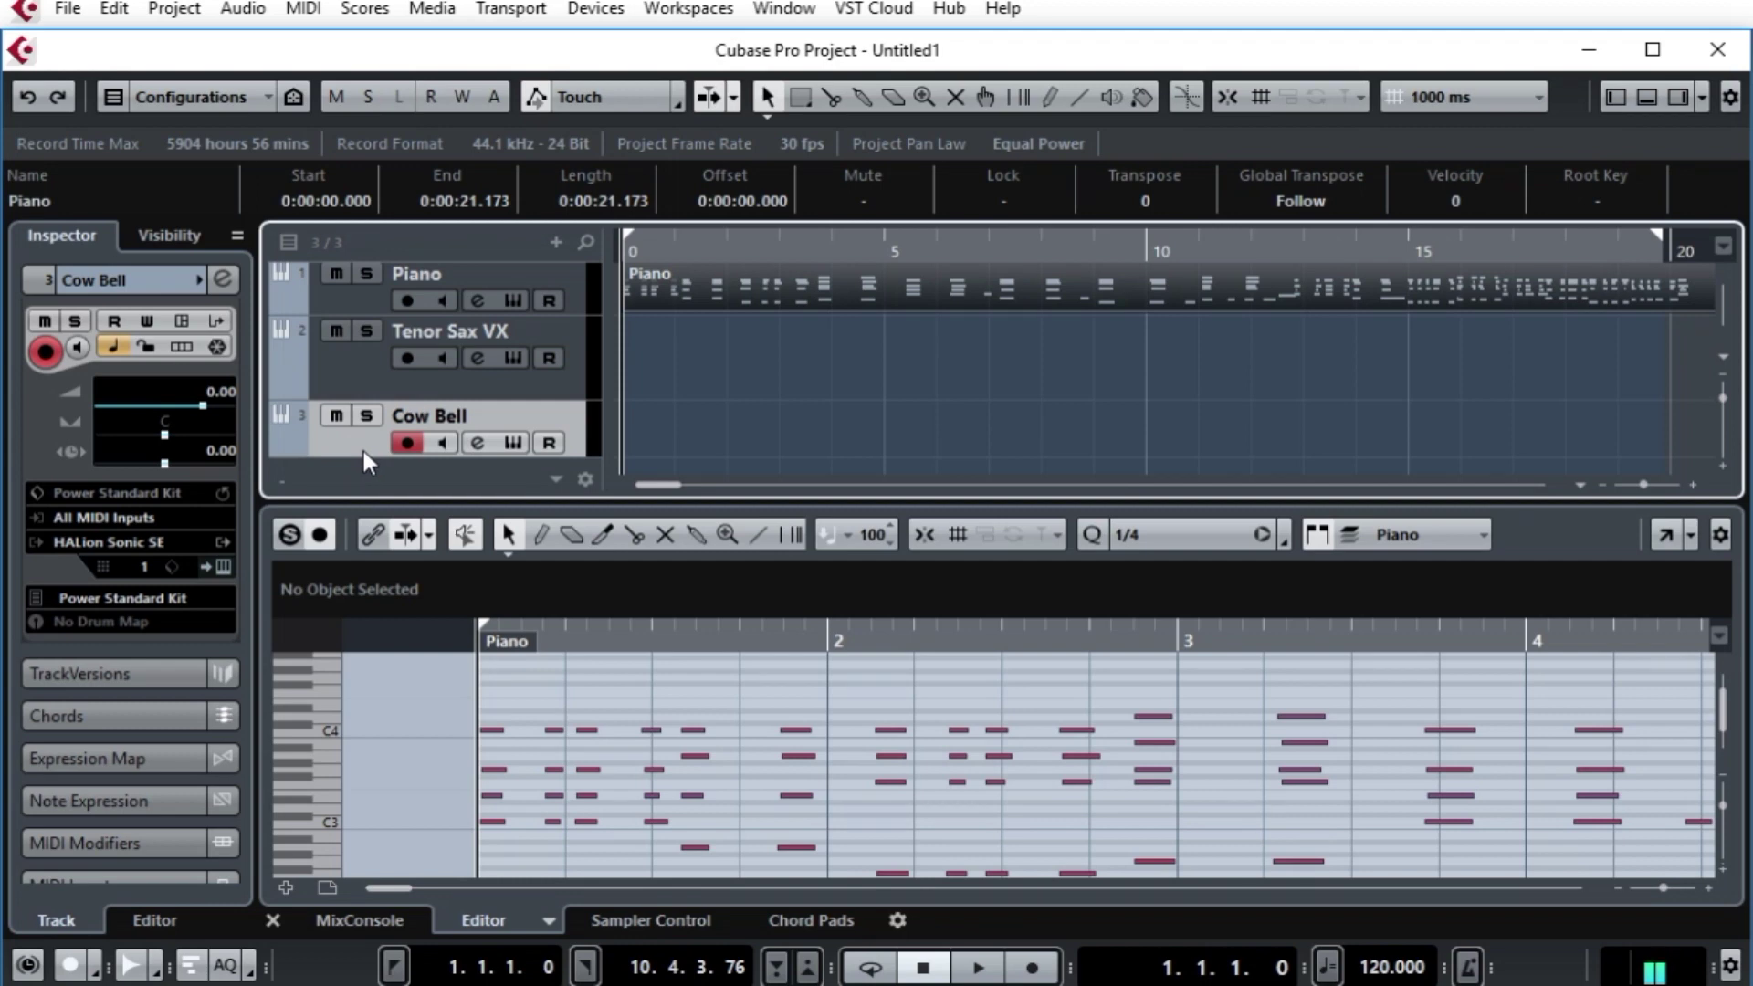
{"action": "key", "text": "KP_Multiply"}
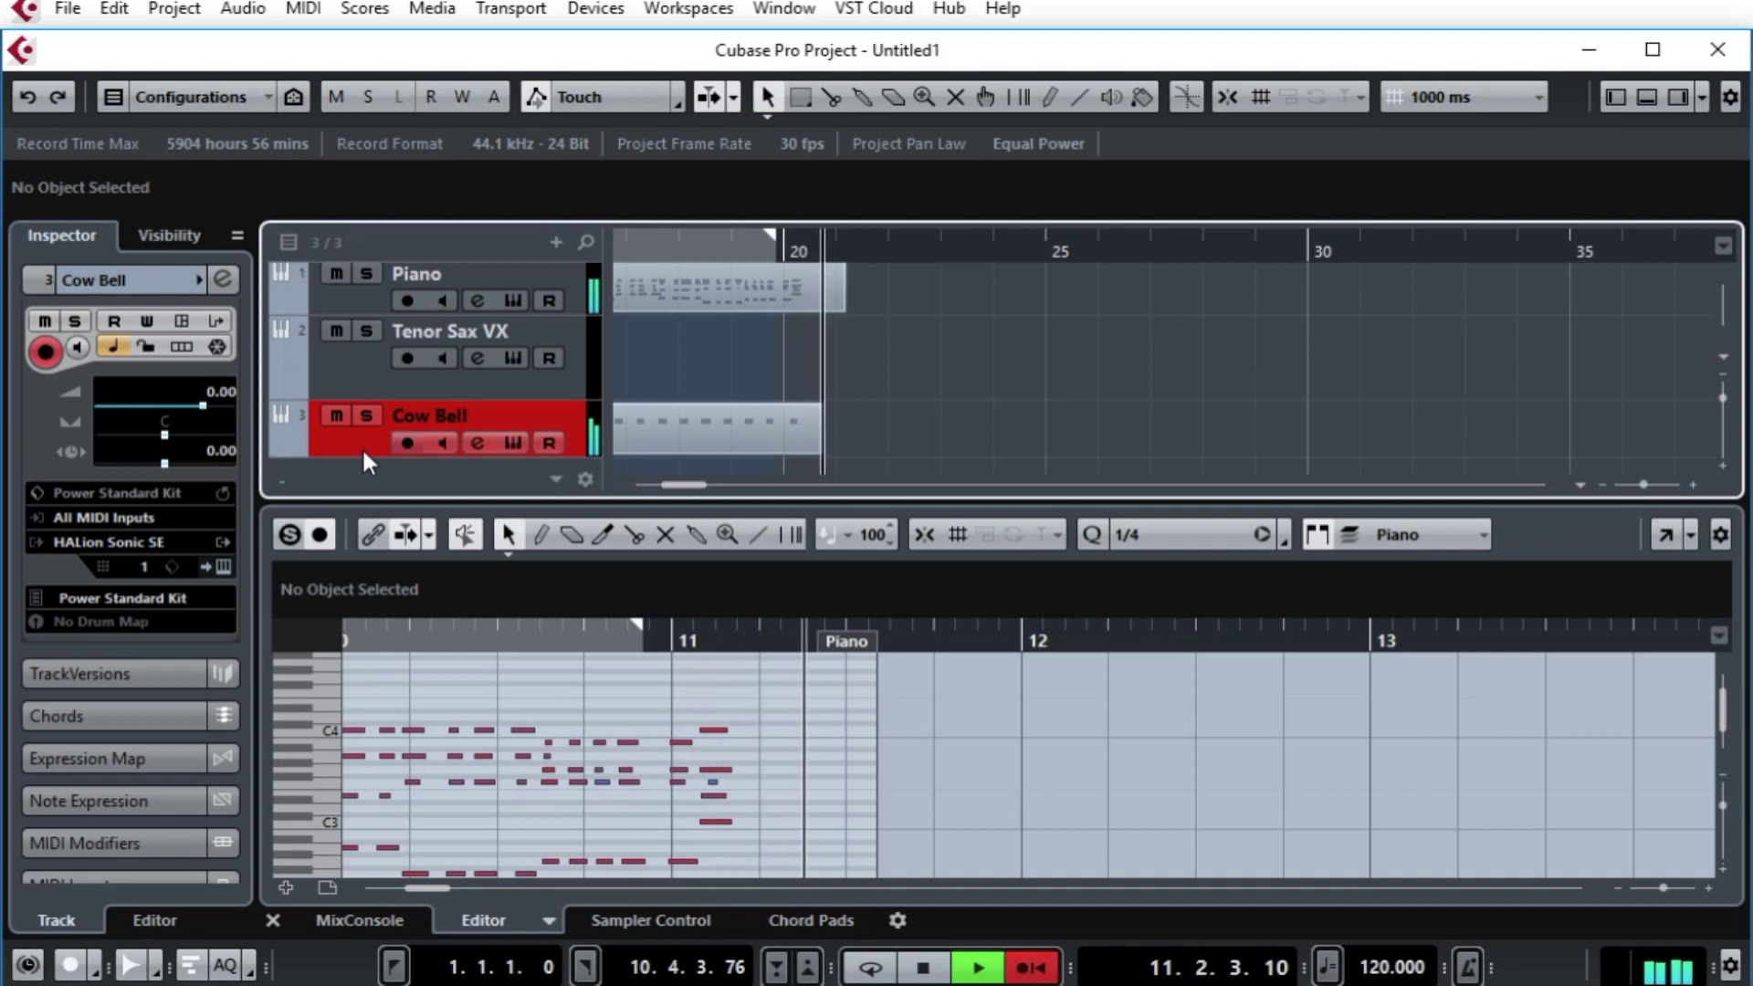
{"action": "key", "text": "space"}
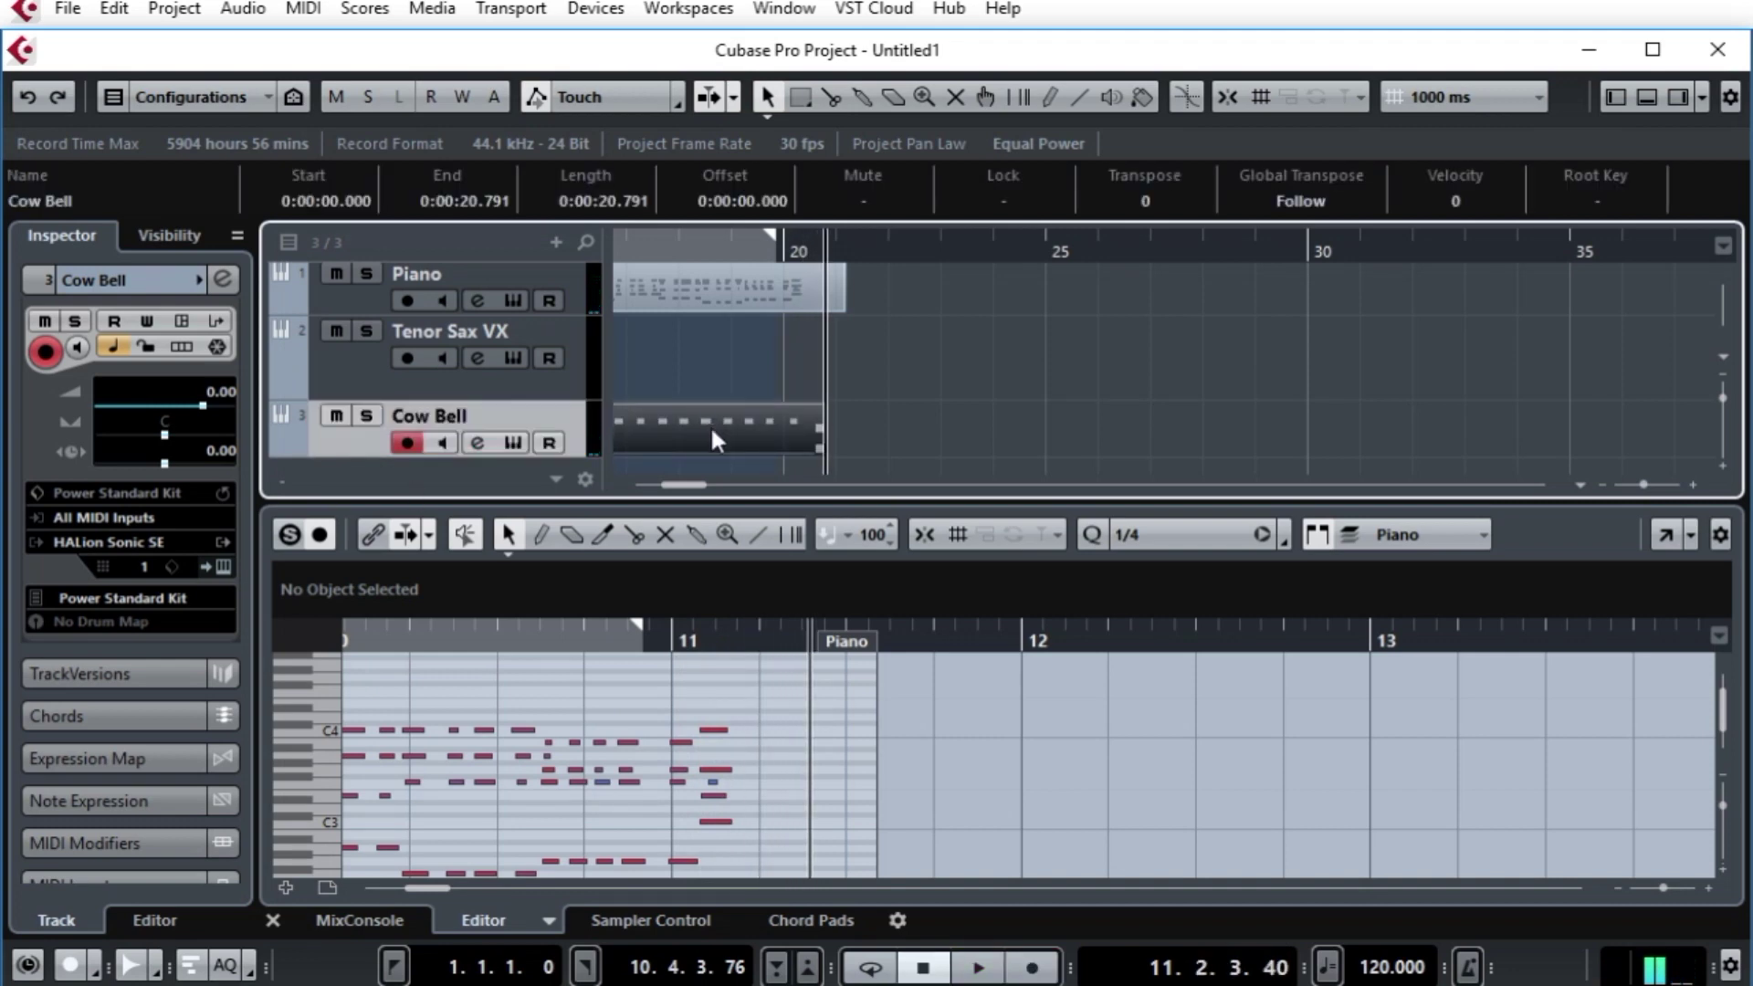
Step: Merge the tempo from the tapping in the Cow Bell part, with 1/4 tapping and Begin at Bar Start enabled
{"action": "left_click", "coordinate": [710, 424]}
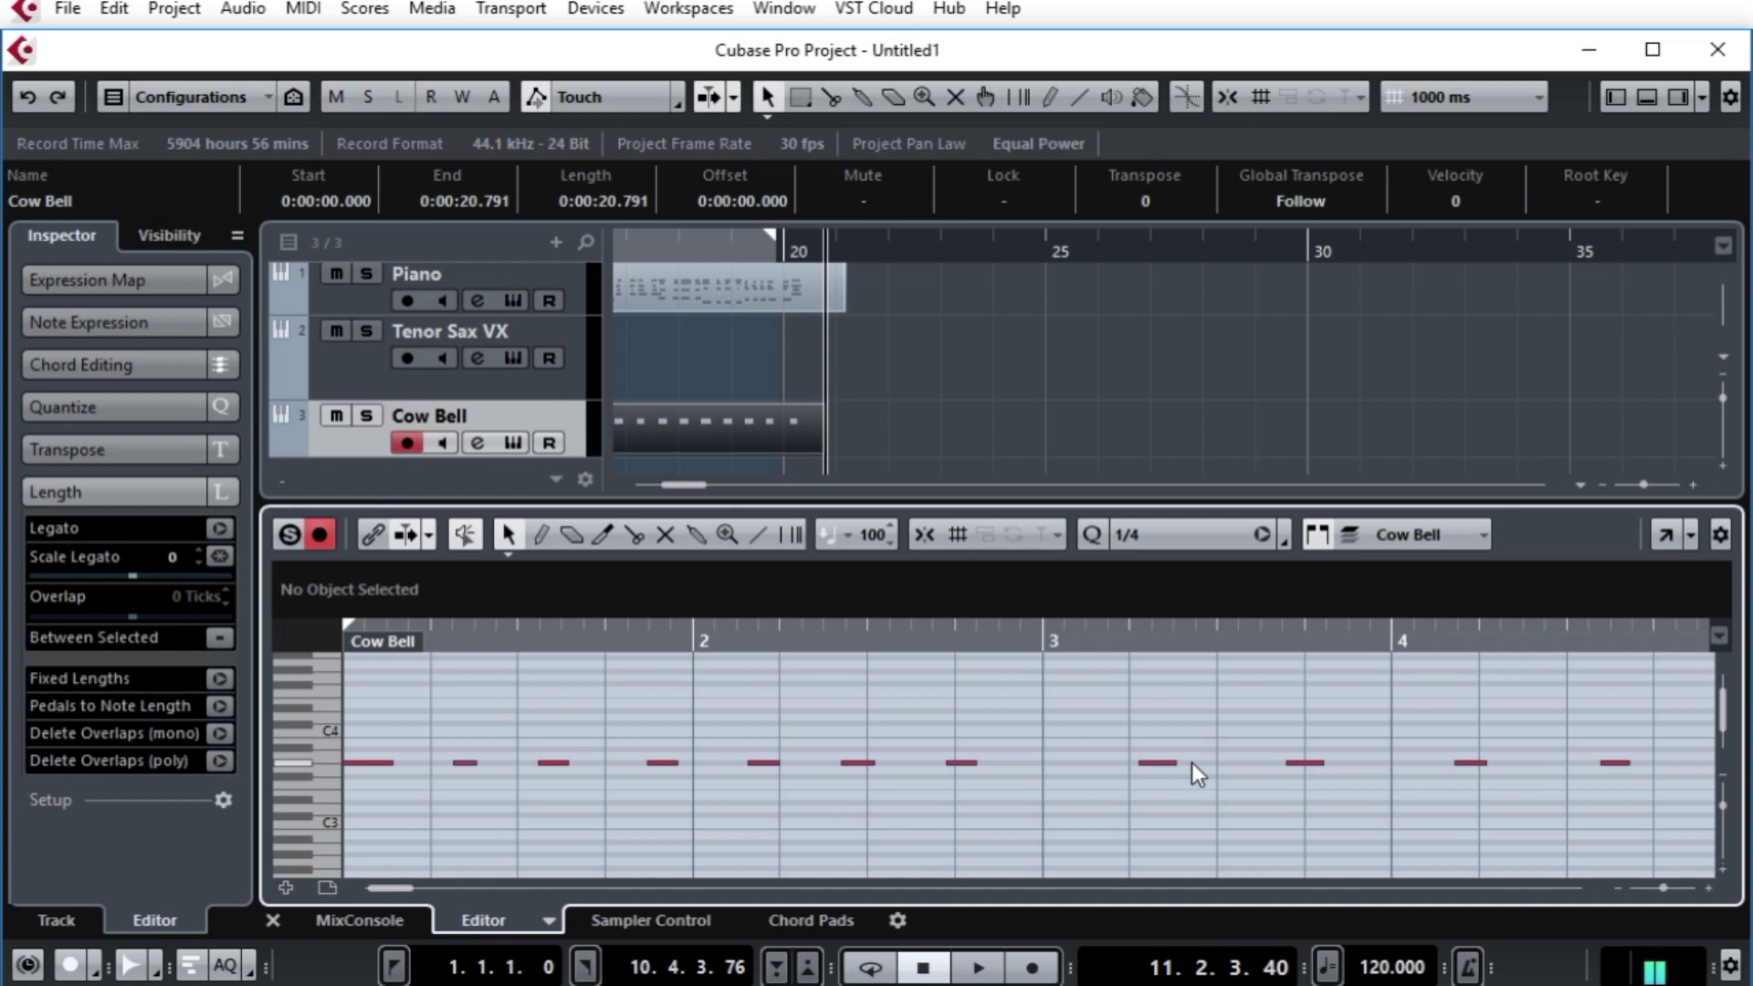
{"action": "left_click", "coordinate": [660, 430]}
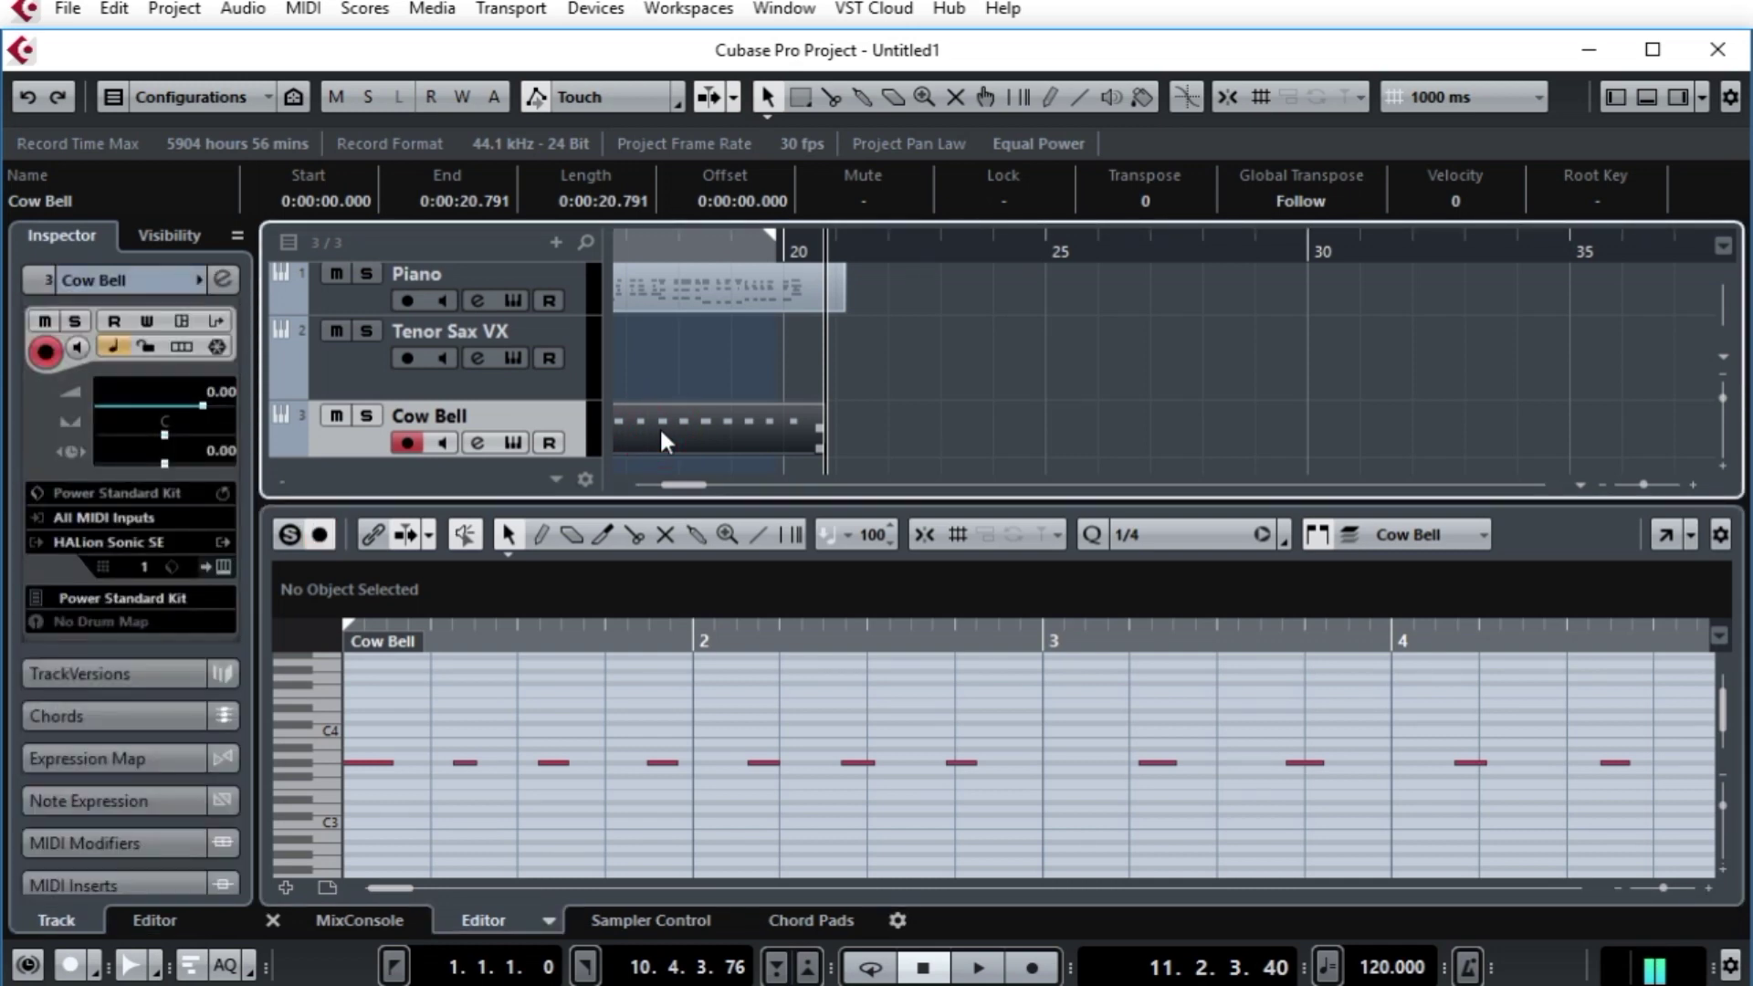
{"action": "left_click", "coordinate": [302, 9]}
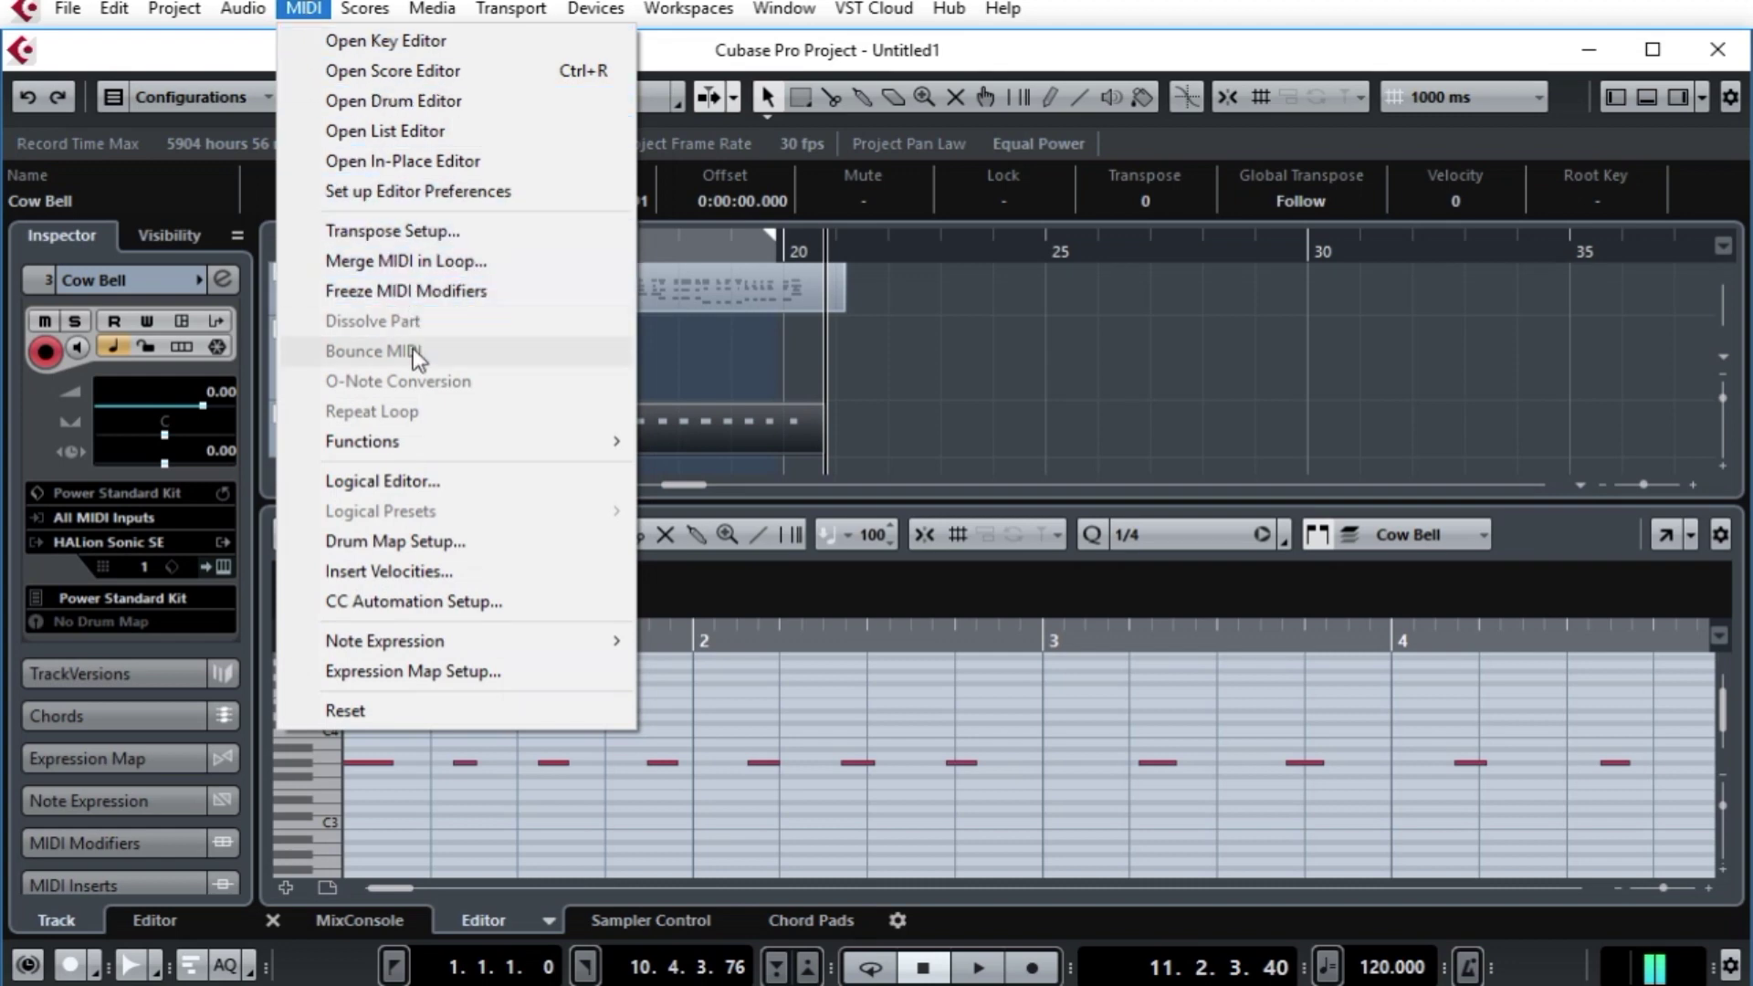
{"action": "mouse_move", "coordinate": [403, 442]}
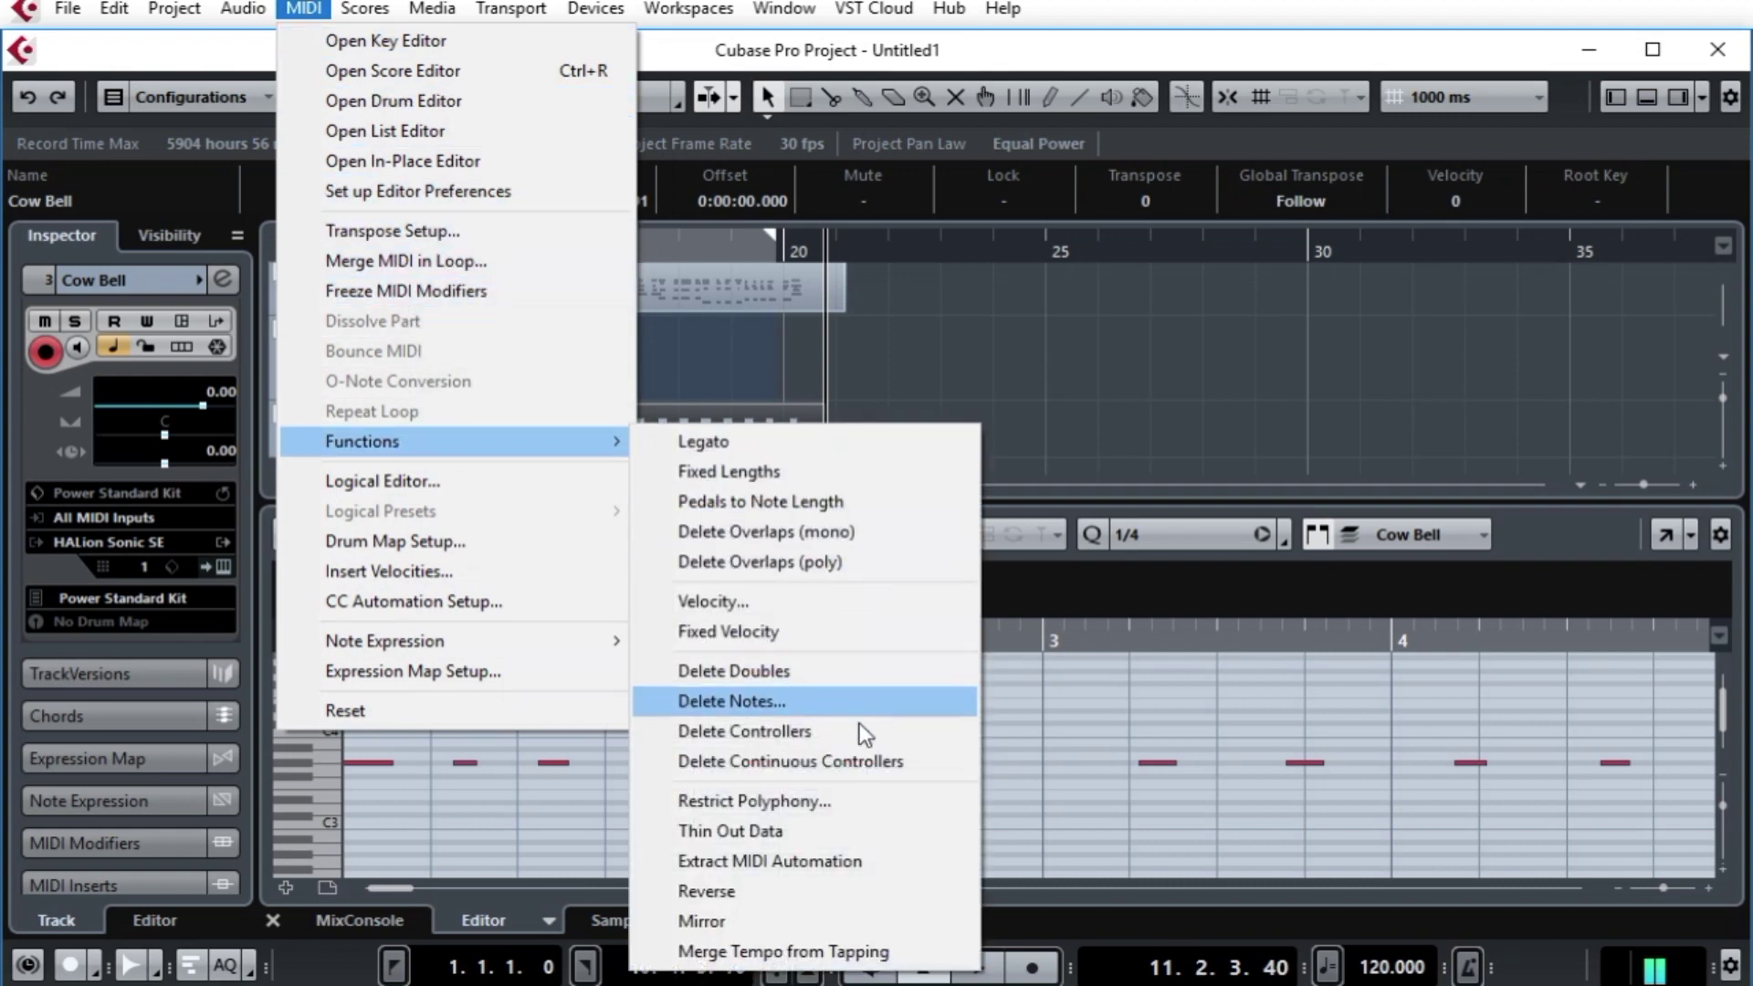
{"action": "left_click", "coordinate": [782, 950]}
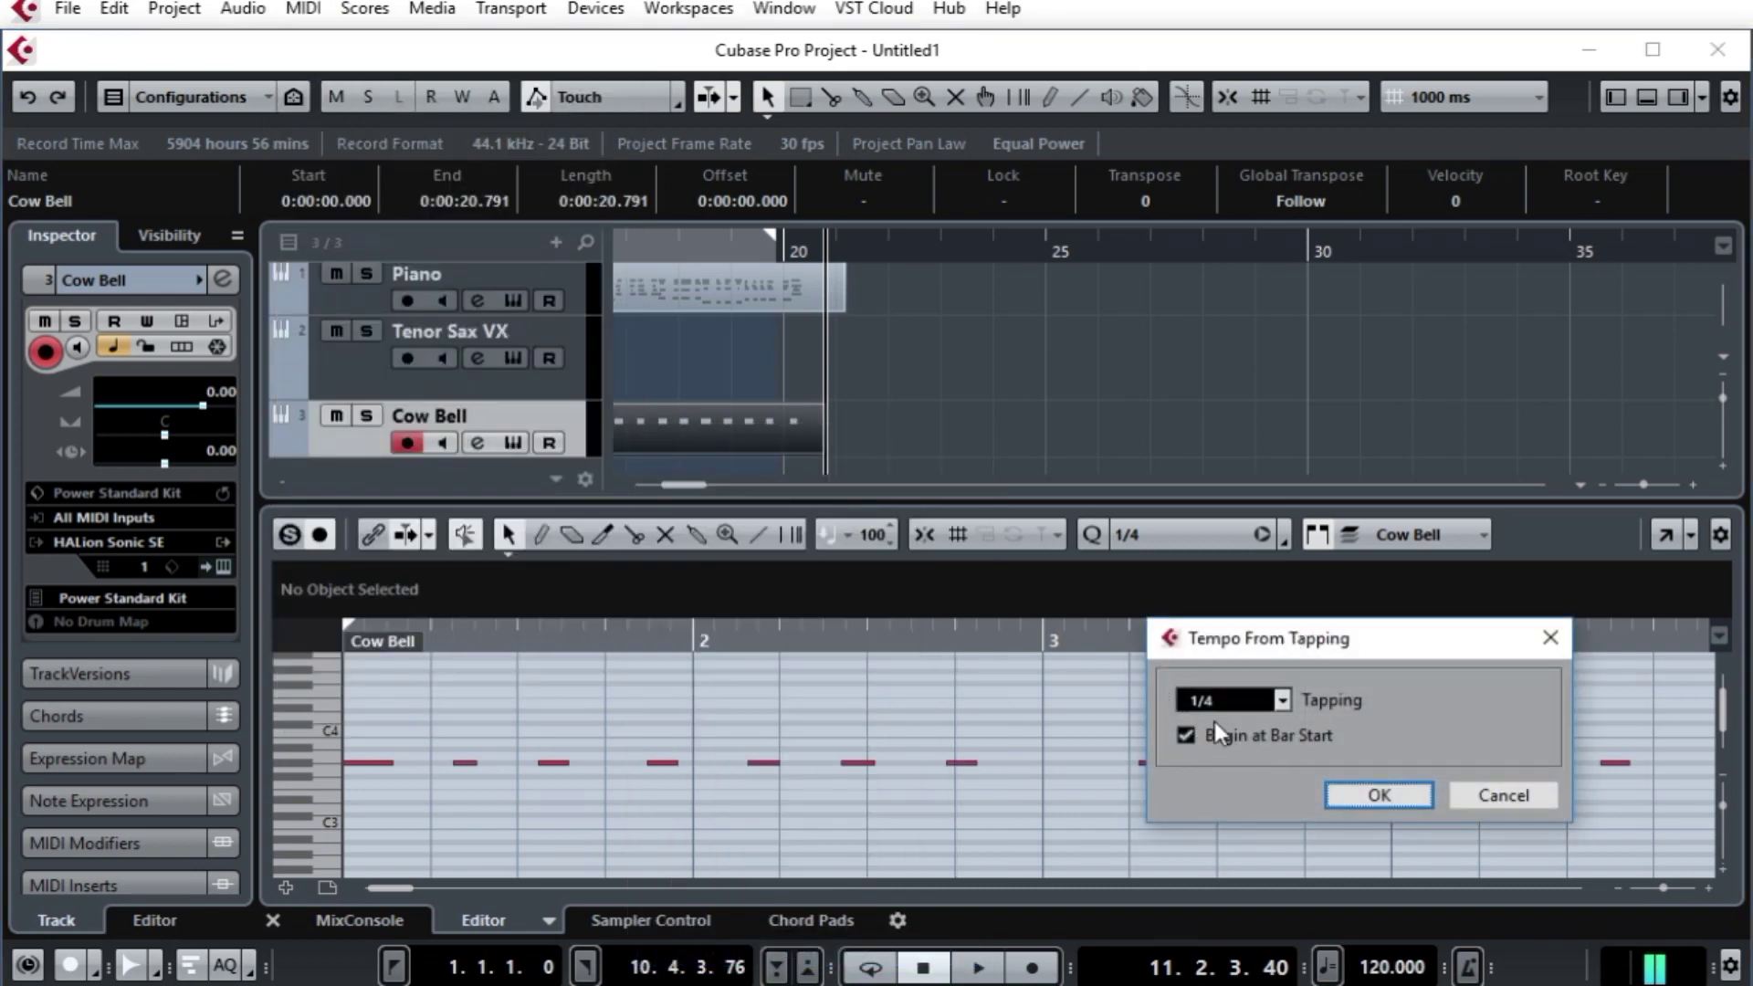
{"action": "left_click", "coordinate": [1282, 700]}
{"action": "left_click", "coordinate": [1282, 700]}
{"action": "left_click", "coordinate": [1378, 796]}
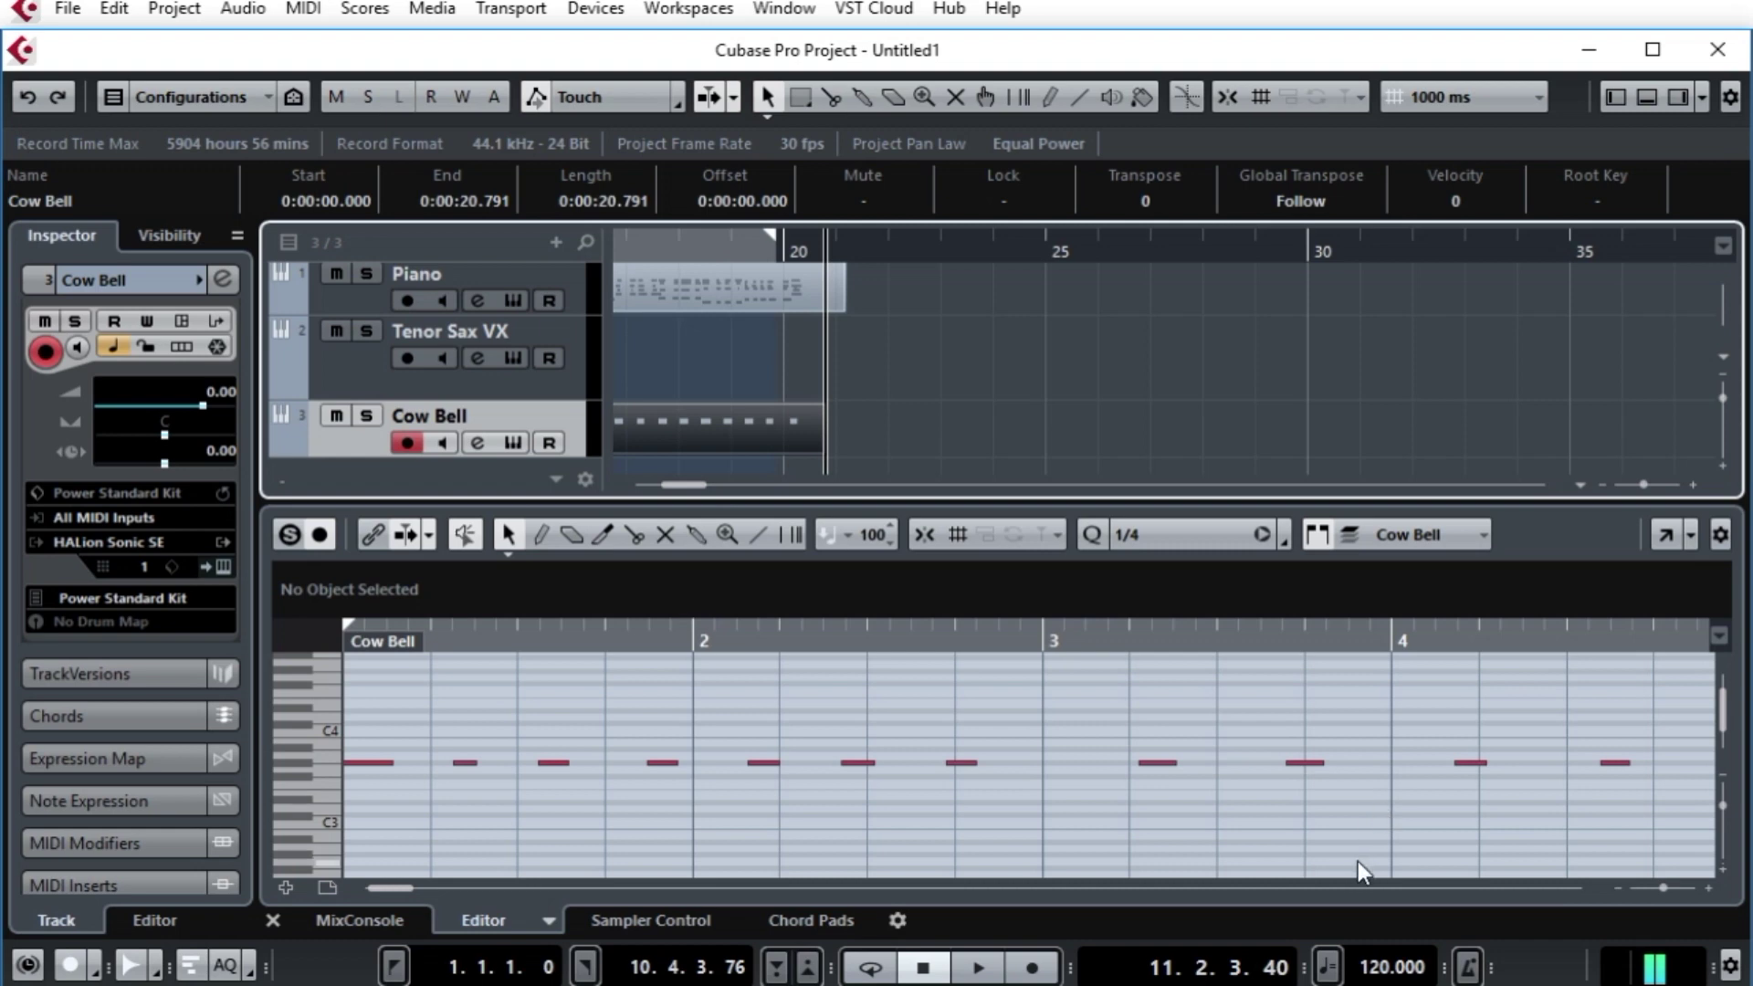
Step: Open the Tempo Track Editor to examine the tempo curve derived from the taps, and close it
{"action": "left_click", "coordinate": [1326, 966]}
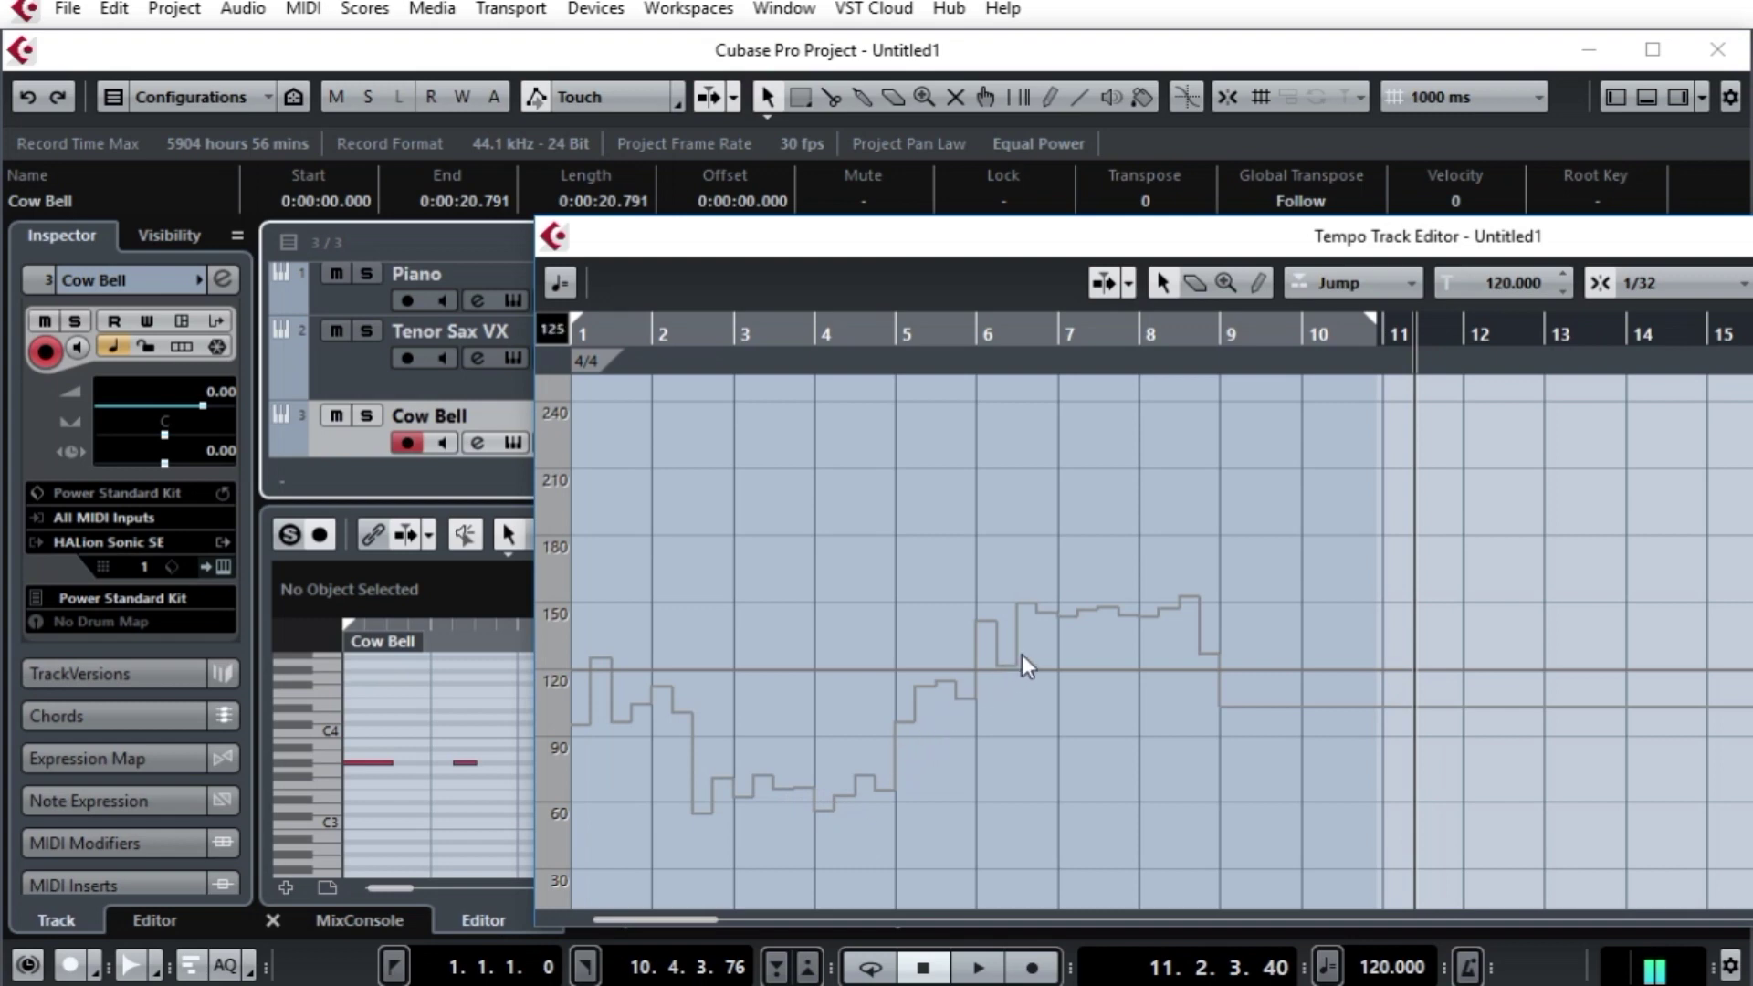
{"action": "key", "text": "ctrl+t"}
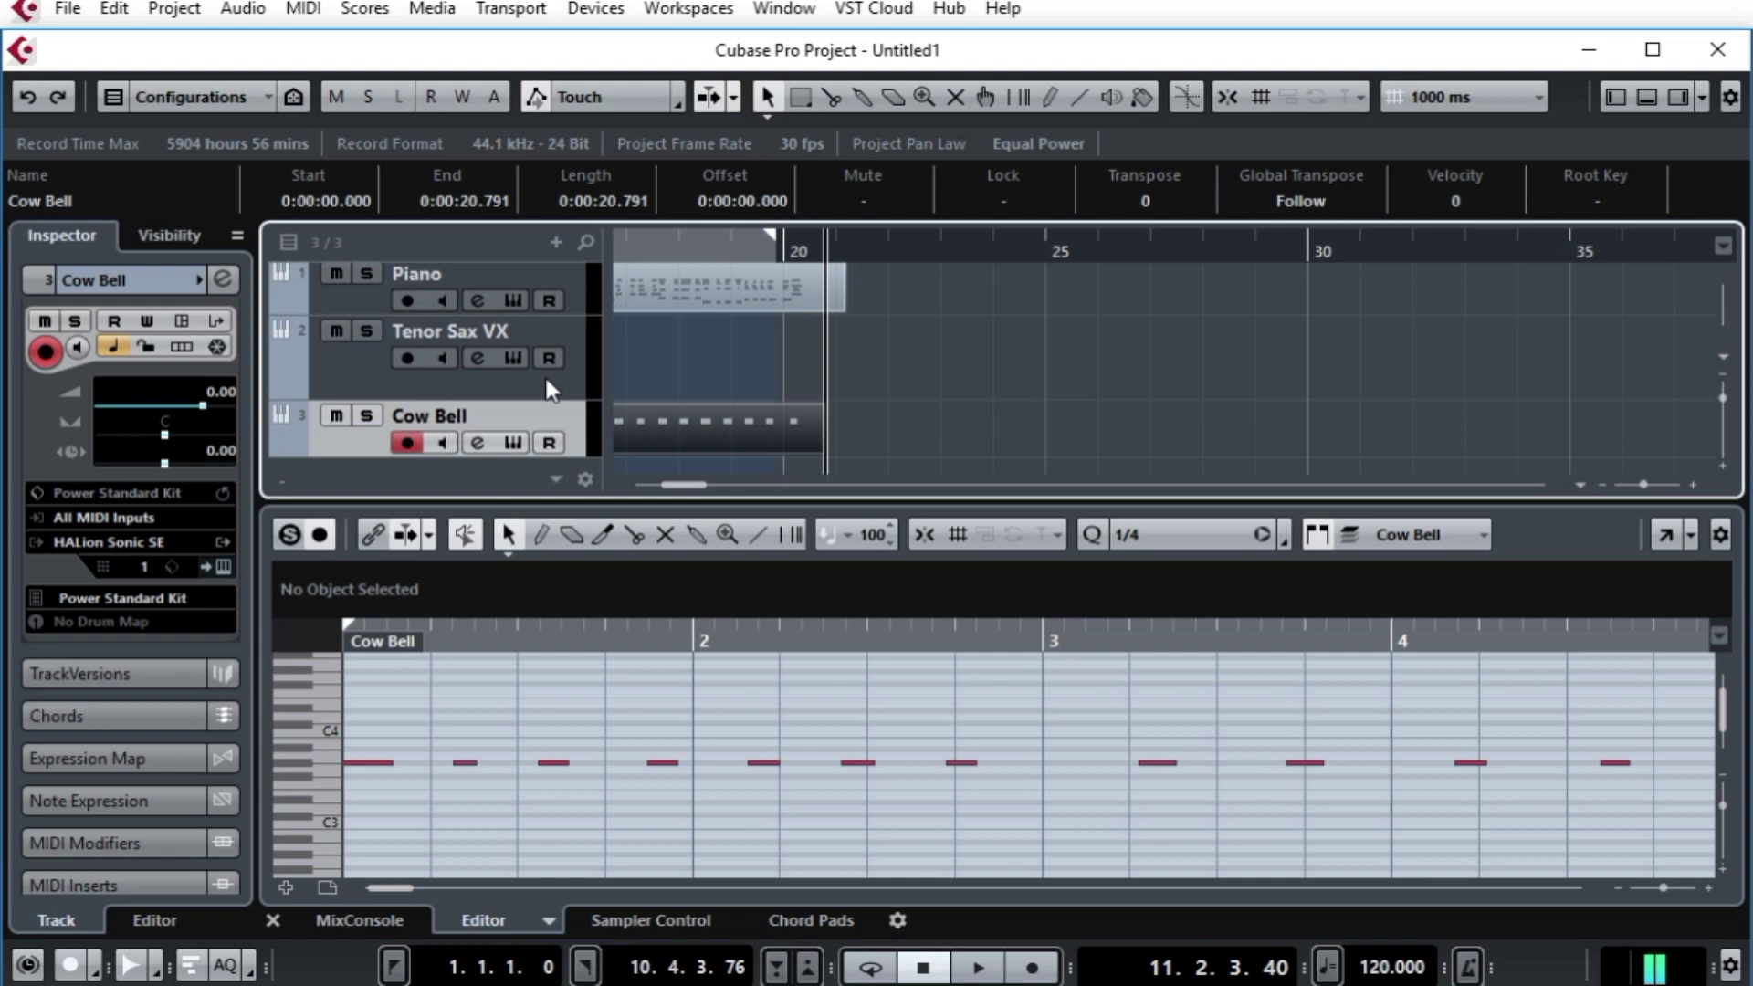
Step: Mute the Cow Bell track, enable the metronome click and play the piano from the project start at the fixed tempo
{"action": "left_click", "coordinate": [337, 419]}
{"action": "left_click_drag", "start_coordinate": [602, 493], "coordinate": [598, 433]}
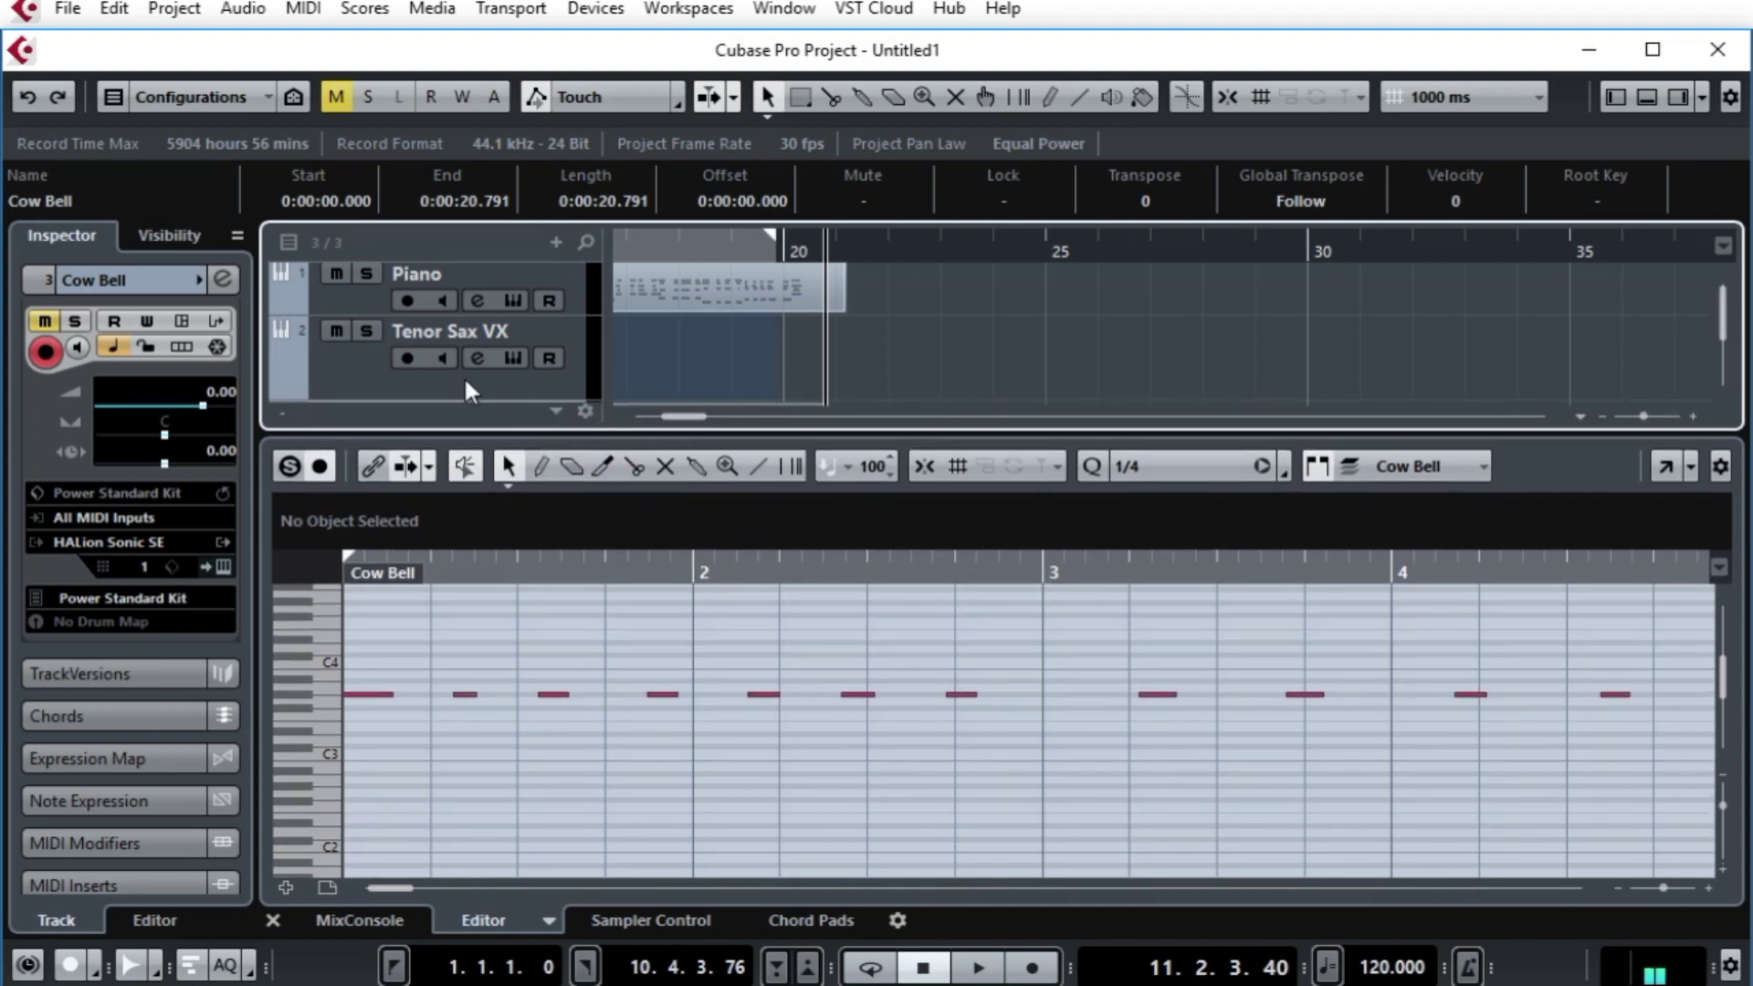
{"action": "key", "text": "Home"}
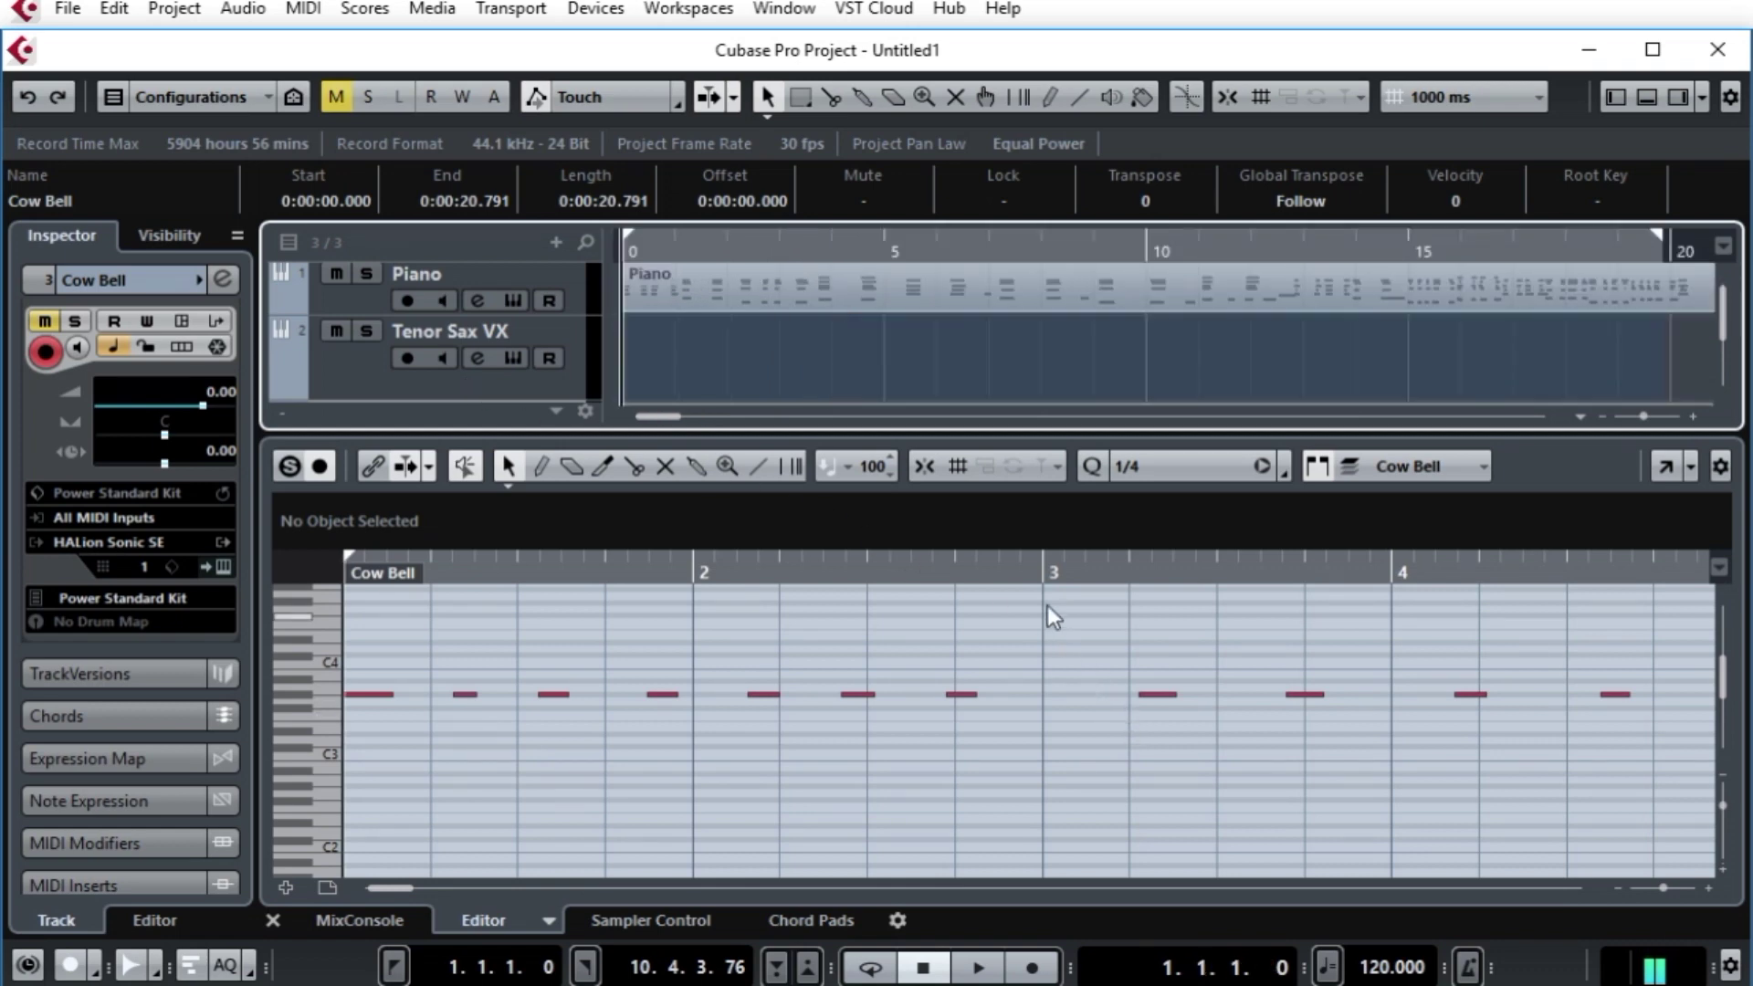
{"action": "key", "text": "c"}
{"action": "key", "text": "space"}
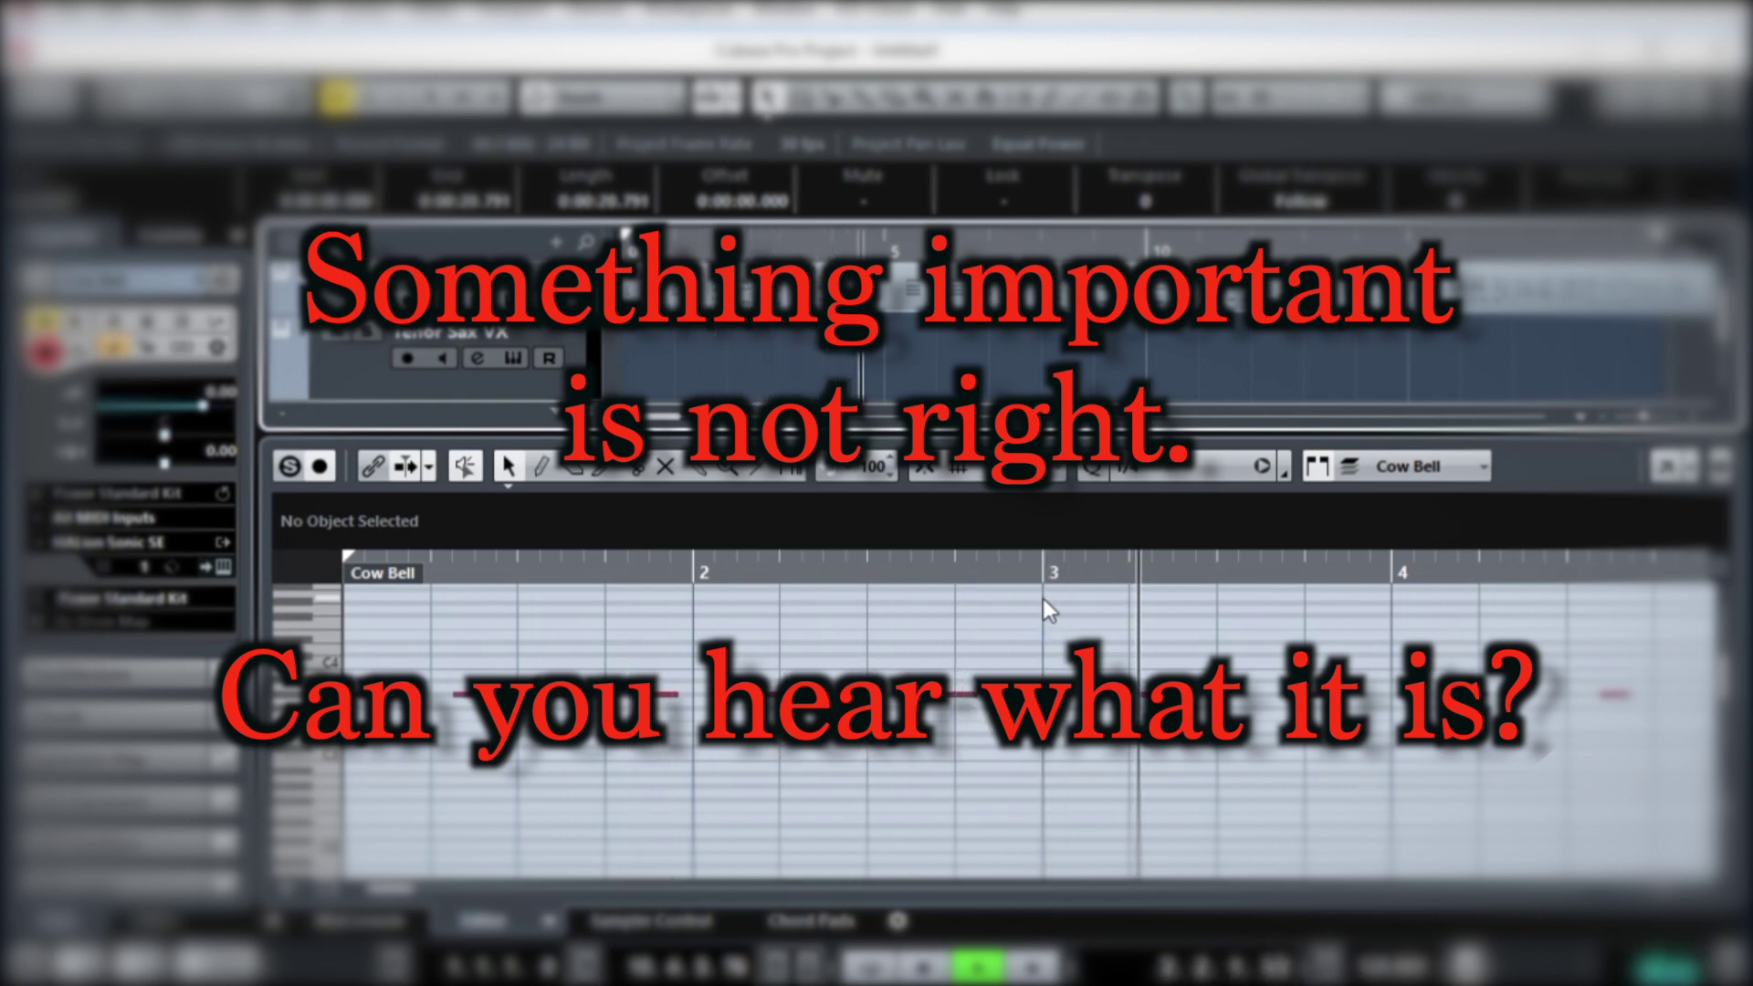
{"action": "key", "text": "space"}
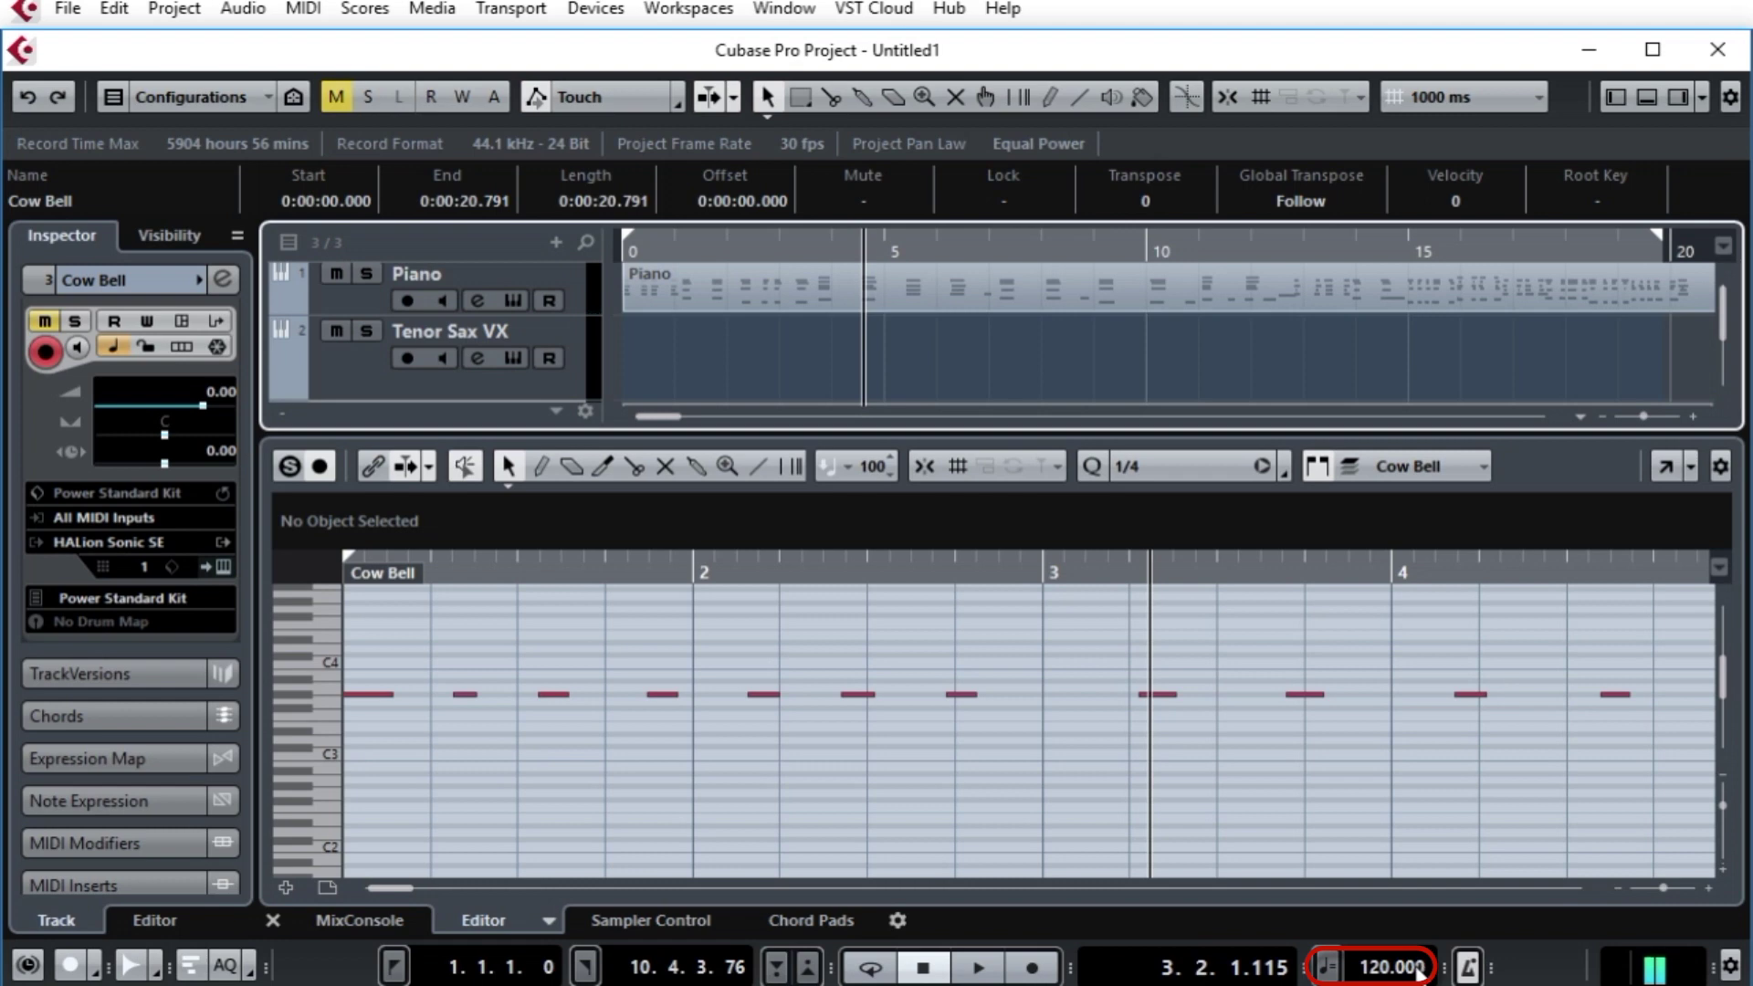
Step: Activate the tempo track and play the piano with the metronome from the project start
{"action": "left_click", "coordinate": [1327, 966]}
{"action": "key", "text": "Home"}
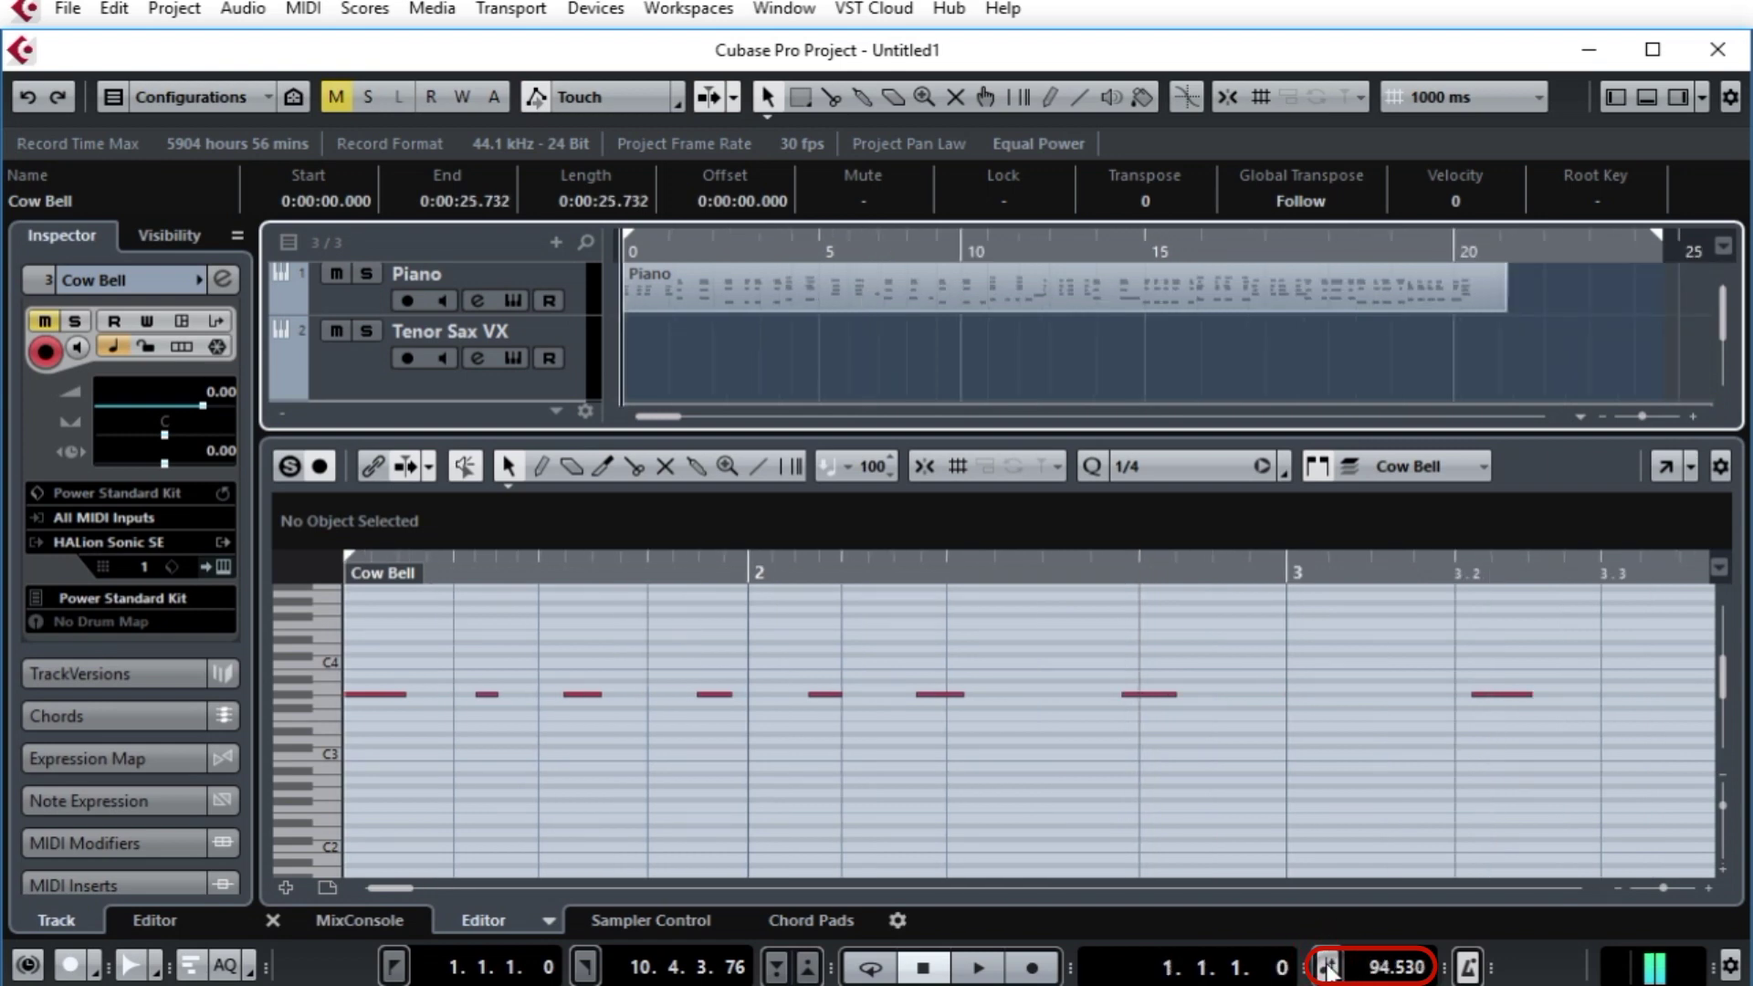
{"action": "key", "text": "space"}
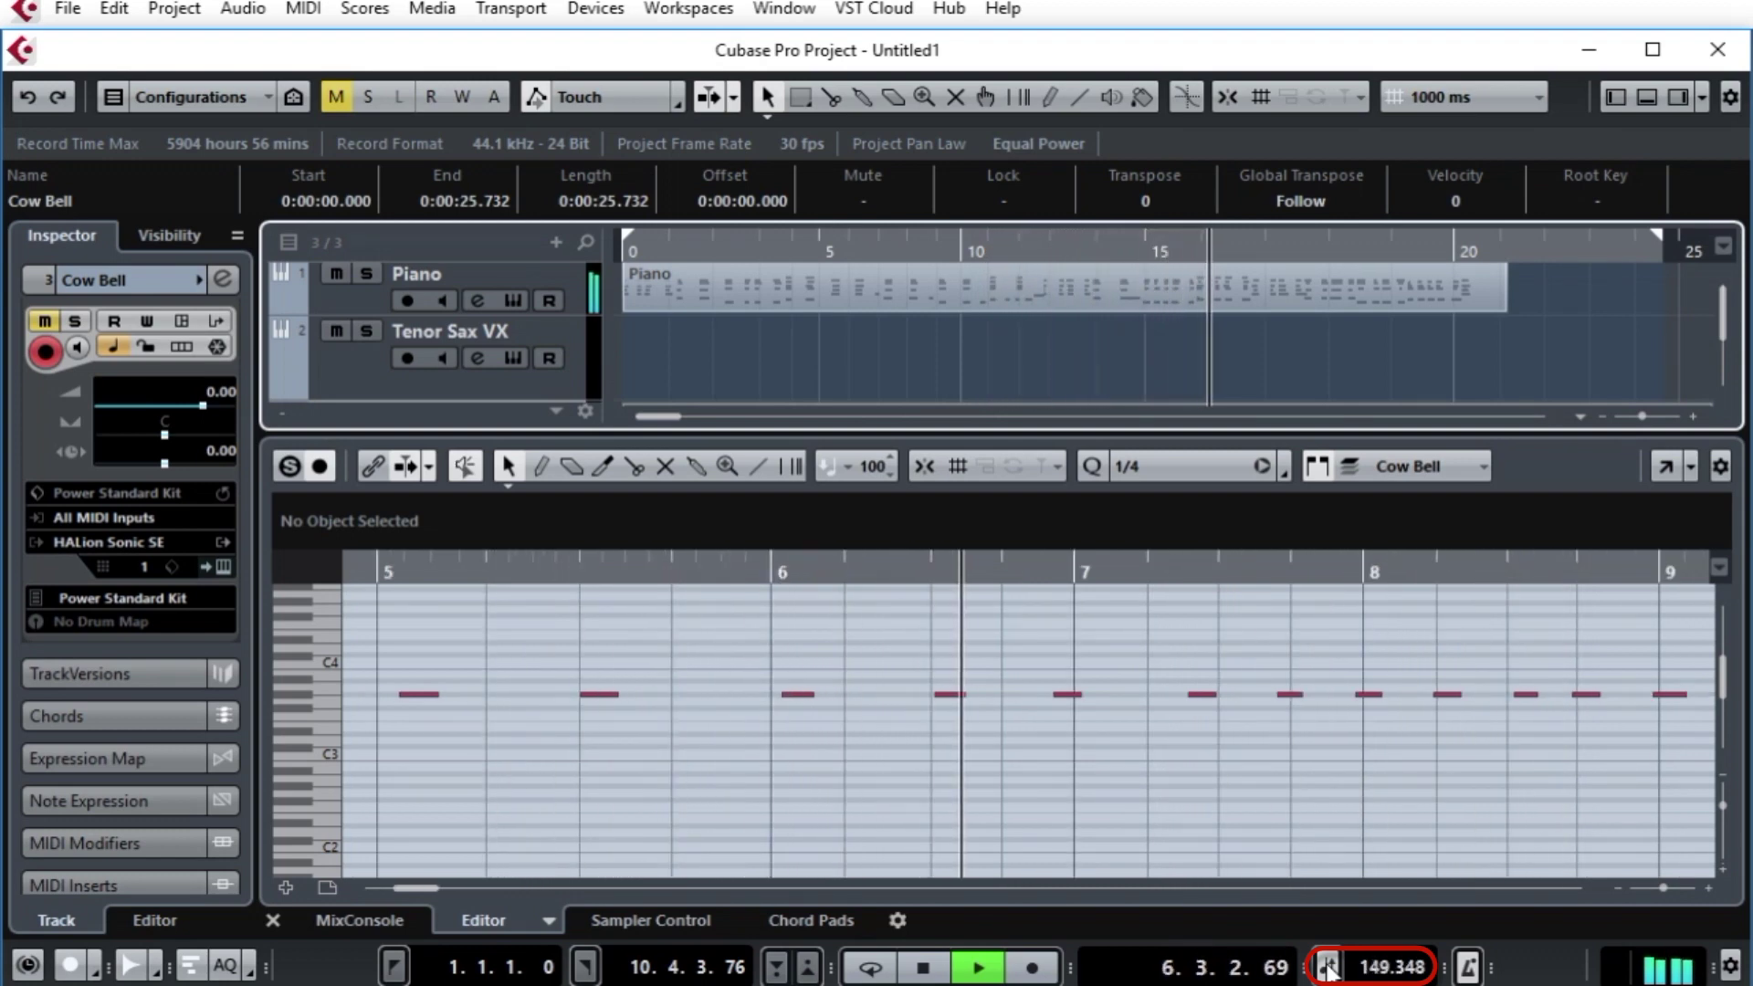
{"action": "key", "text": "space"}
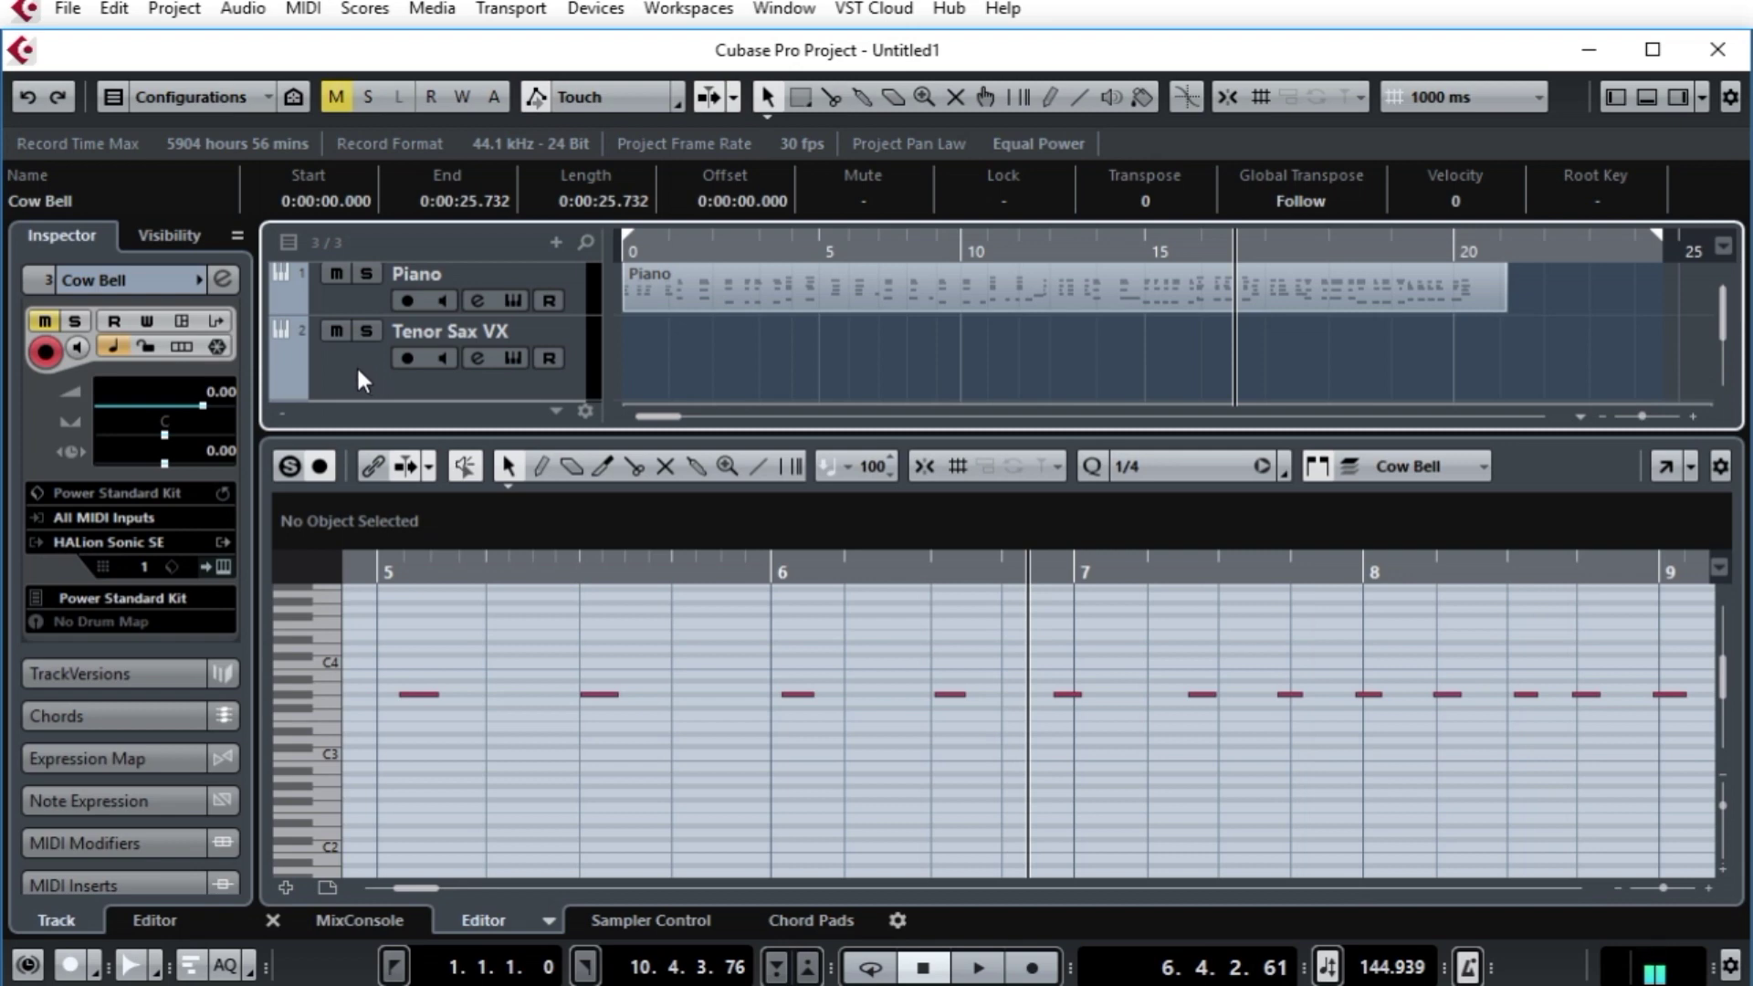
Step: Mute the Piano track, select the Tenor Sax VX track for recording and return to the project start
{"action": "left_click", "coordinate": [334, 273]}
{"action": "left_click", "coordinate": [358, 378]}
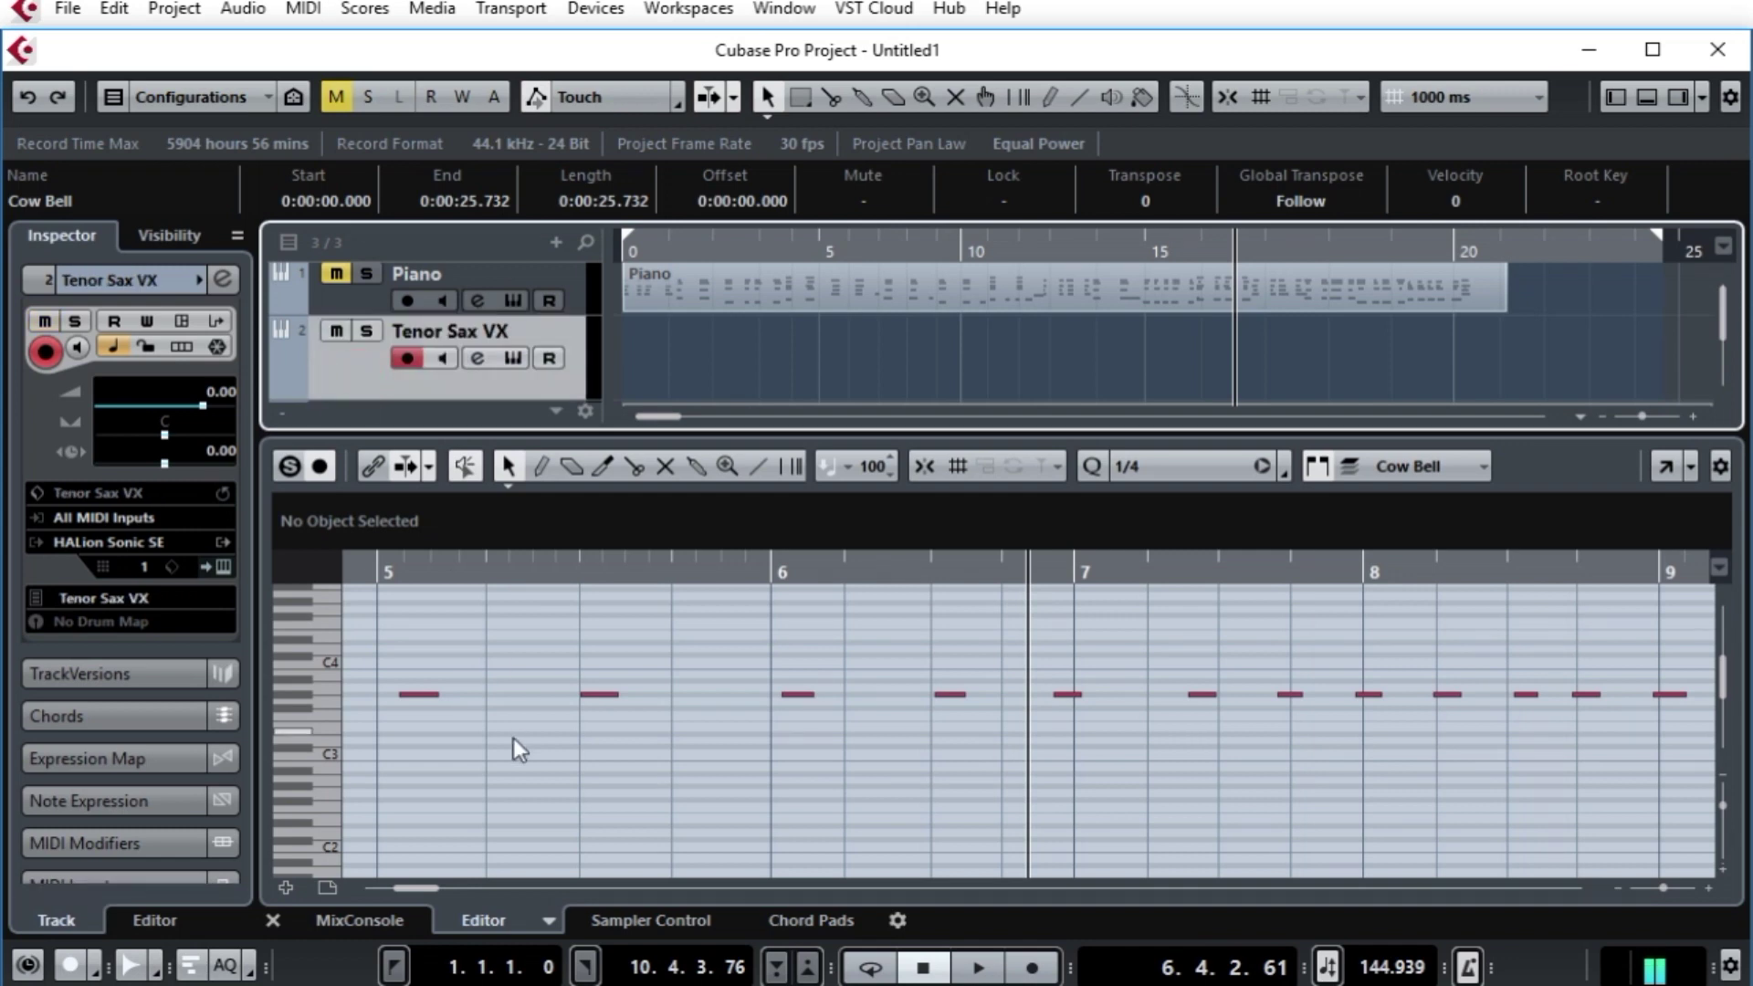
{"action": "mouse_move", "coordinate": [512, 436]}
{"action": "left_mouse_down"}
{"action": "mouse_move", "coordinate": [517, 491]}
{"action": "mouse_move", "coordinate": [521, 434]}
{"action": "left_mouse_up"}
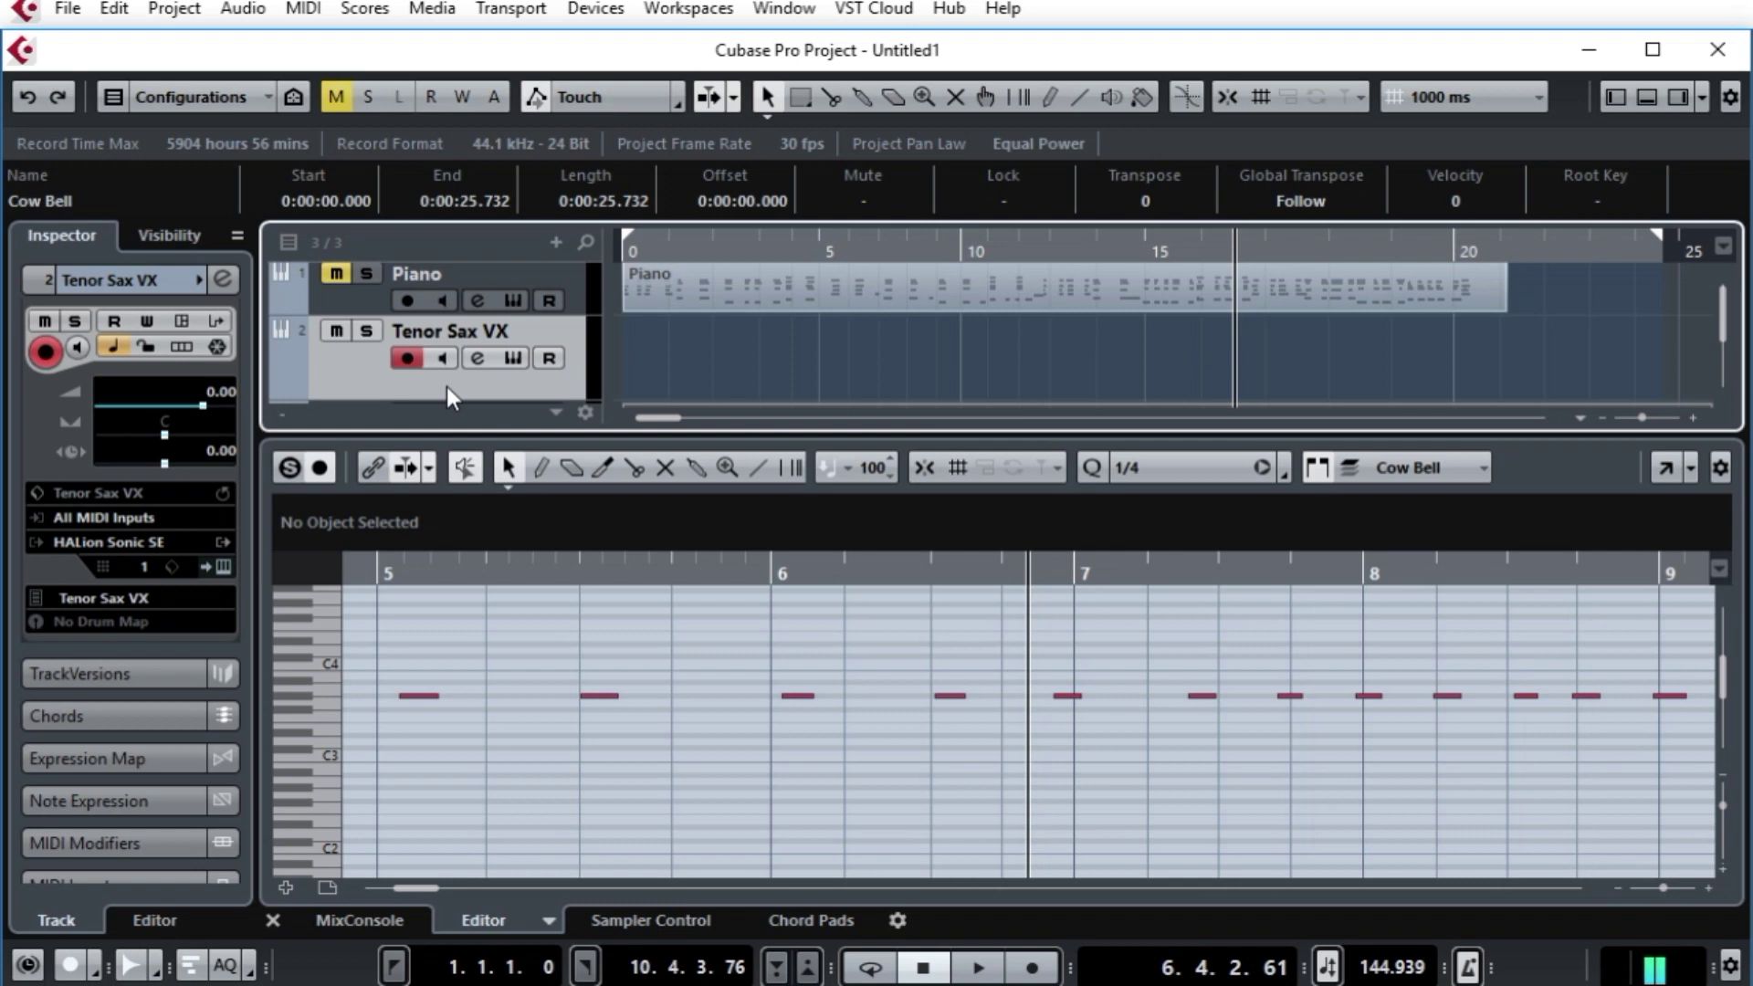
{"action": "key", "text": "Home"}
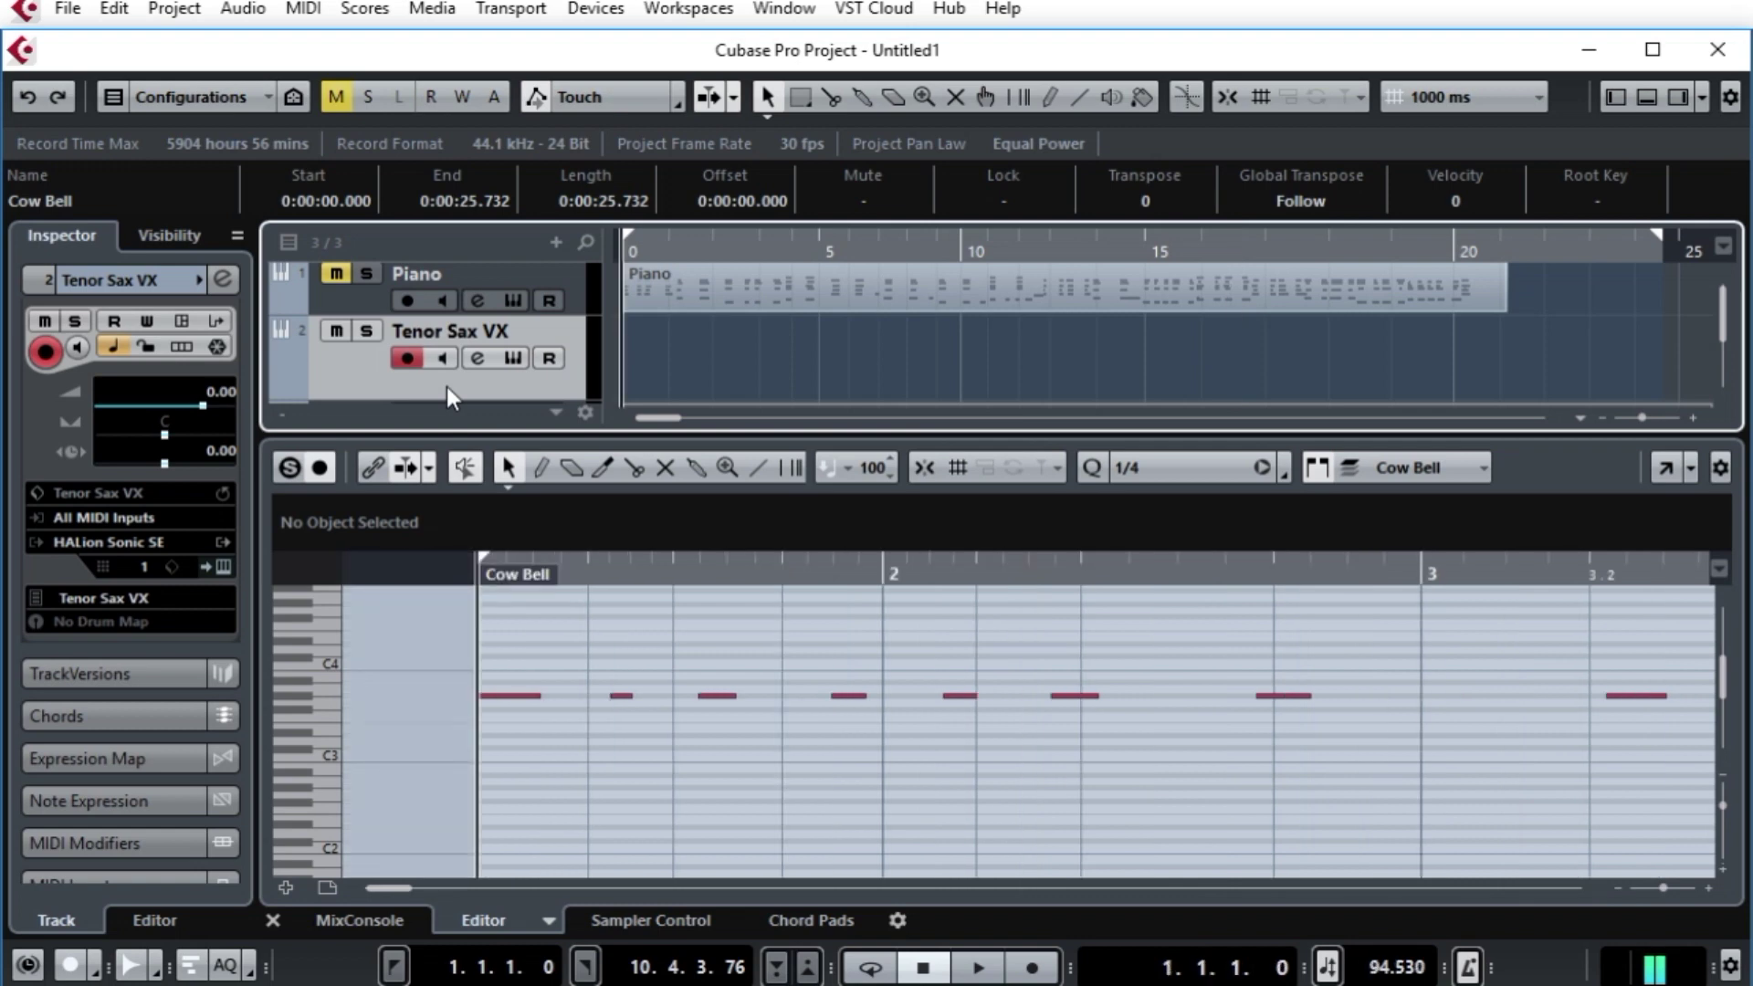
Step: Switch back to the fixed 120 tempo and record a melody on the Tenor Sax VX track from the project start
{"action": "left_click", "coordinate": [1327, 968]}
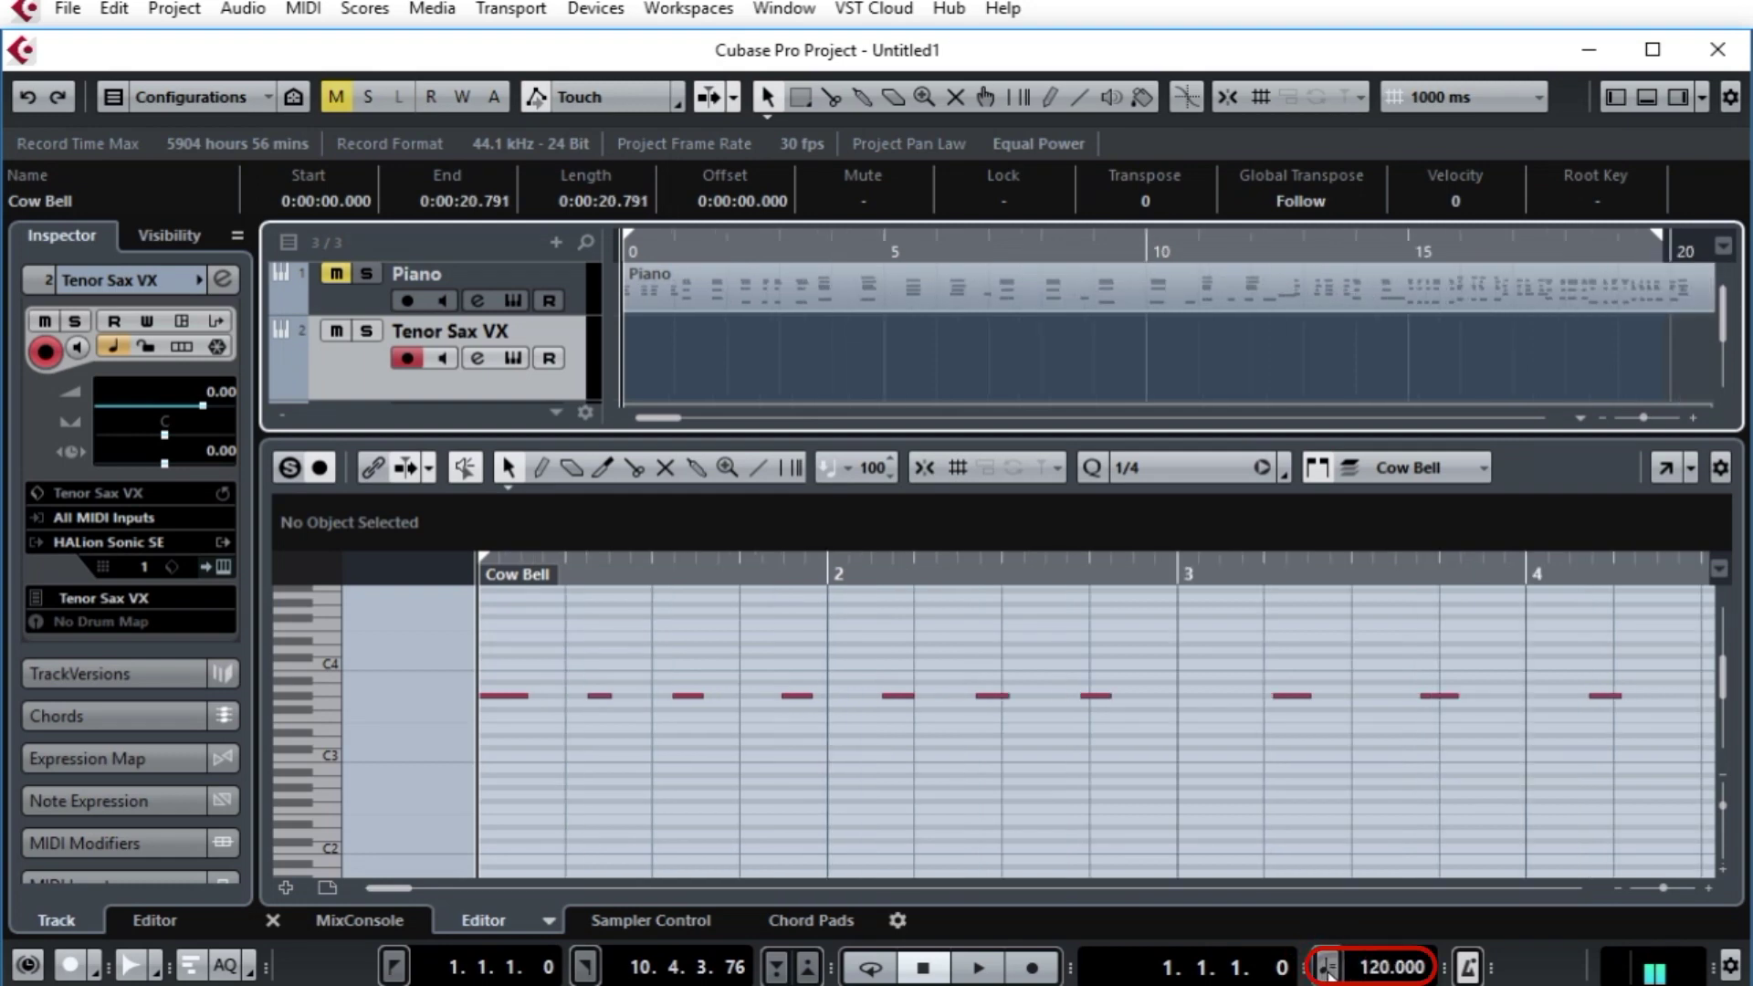
{"action": "left_click", "coordinate": [537, 388]}
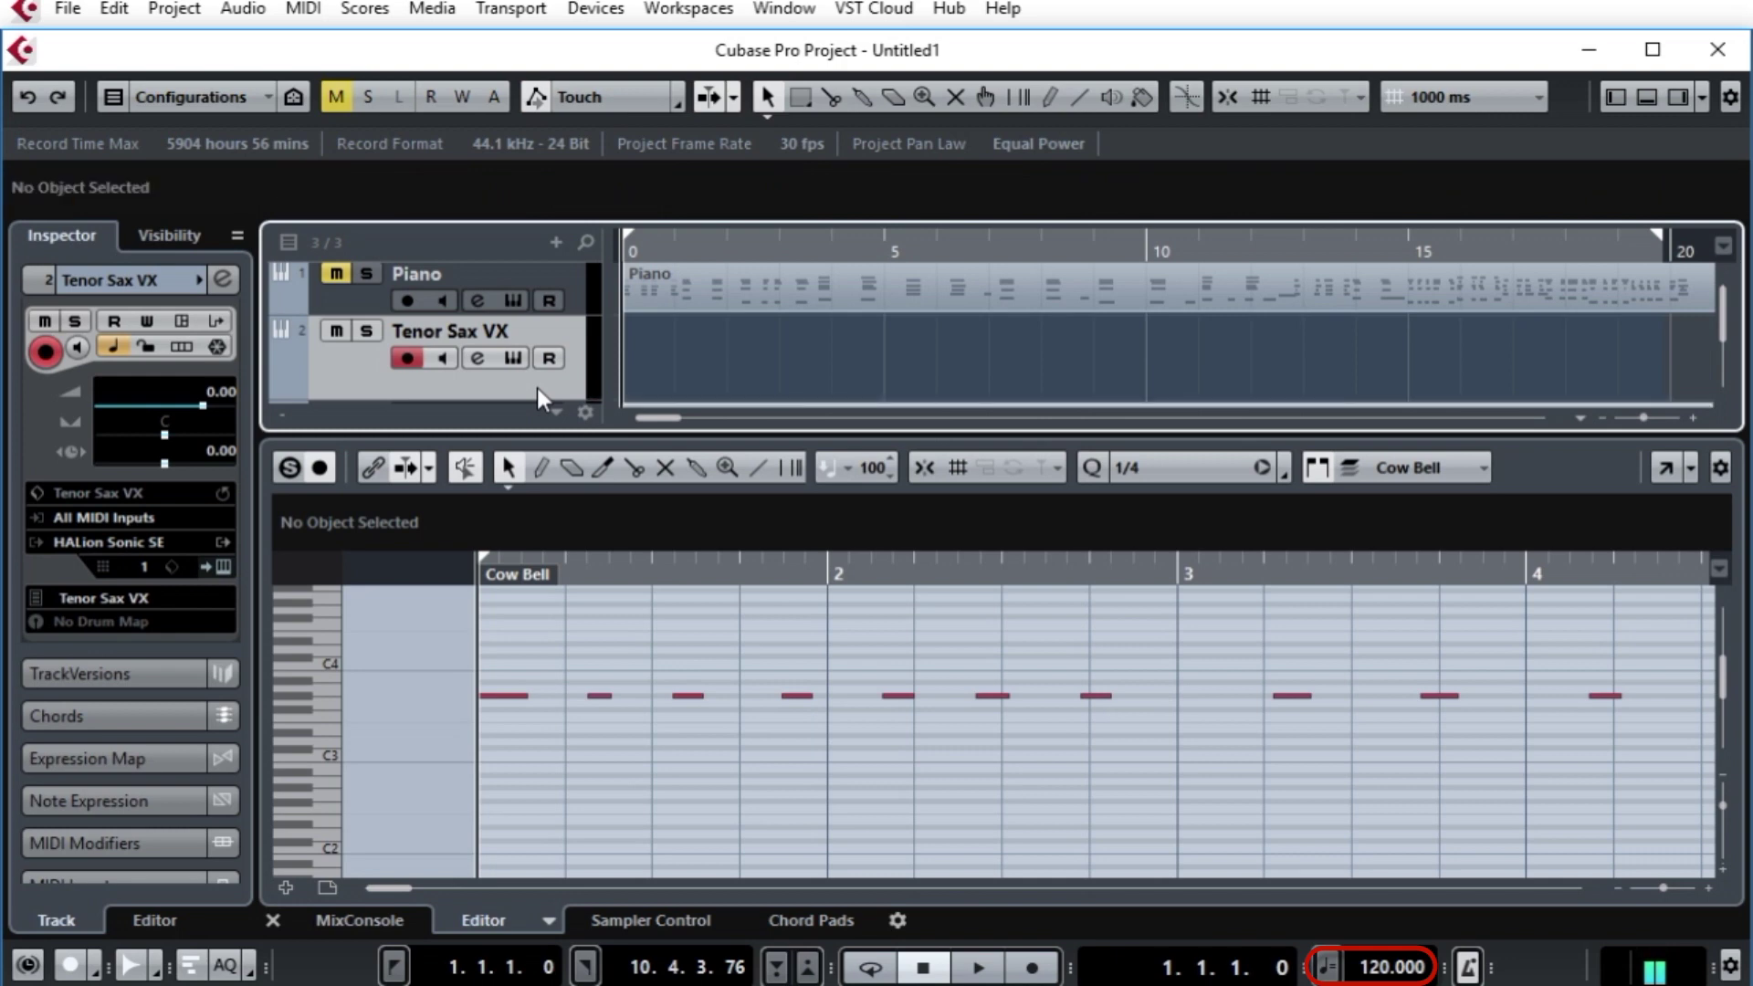
{"action": "key", "text": "KP_Multiply"}
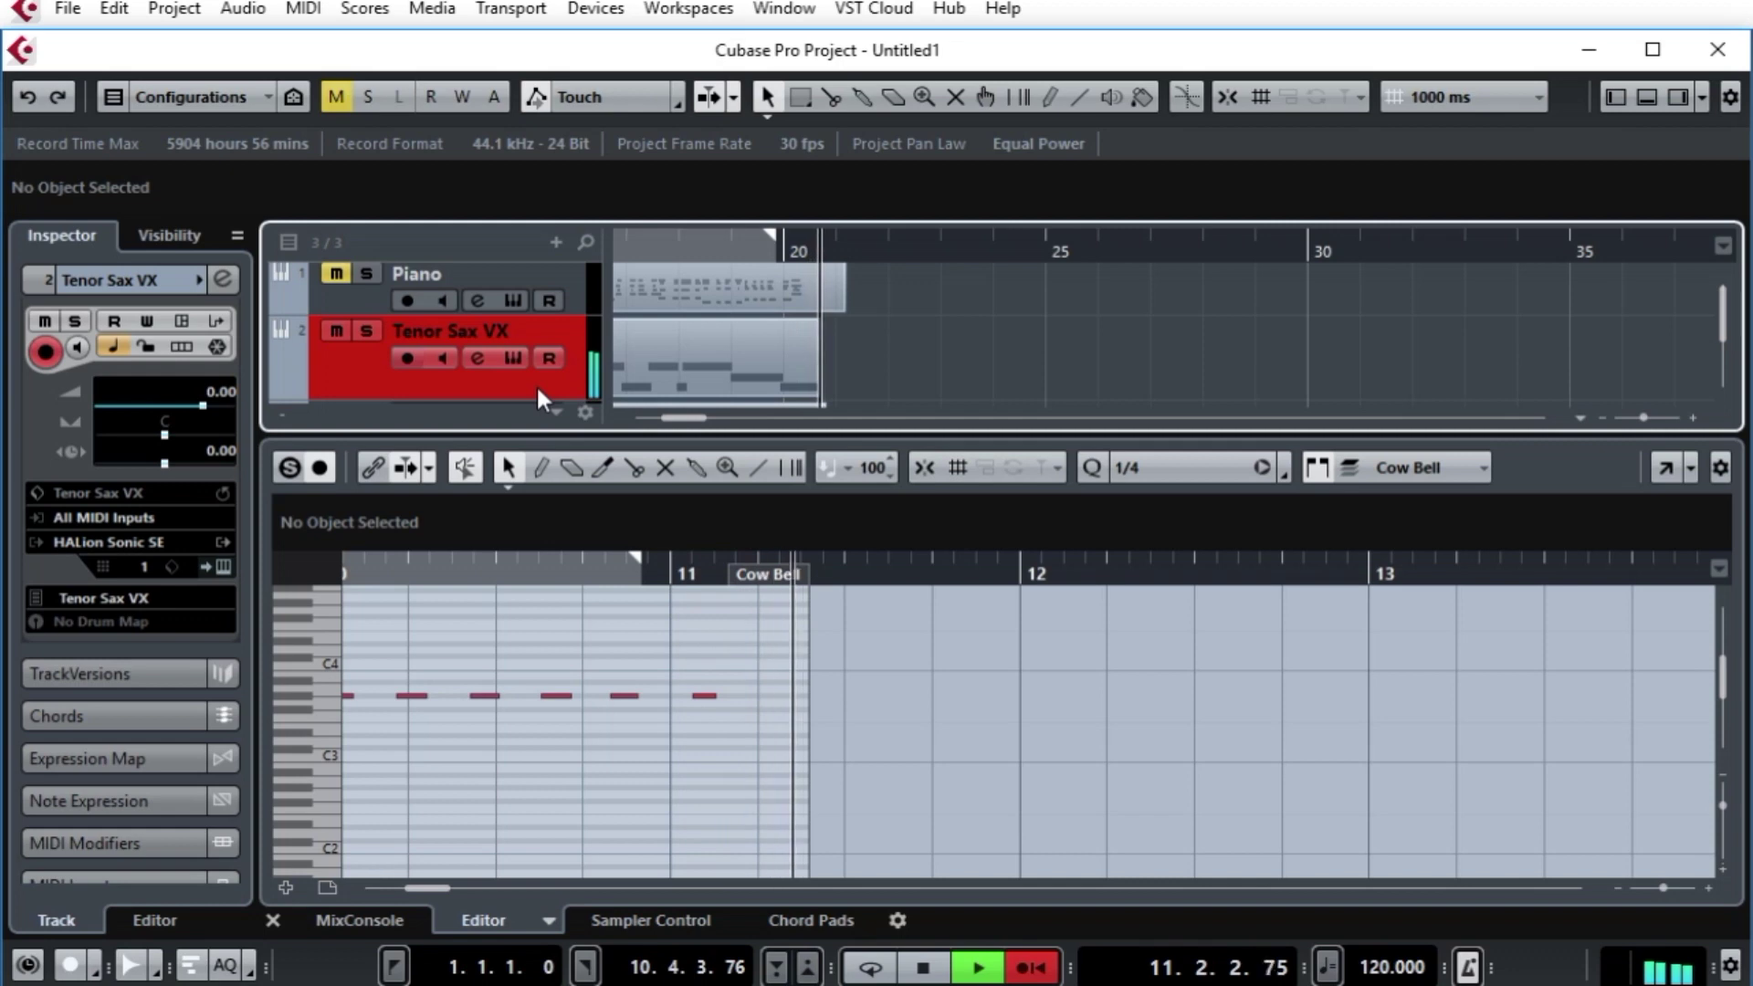
{"action": "key", "text": "space"}
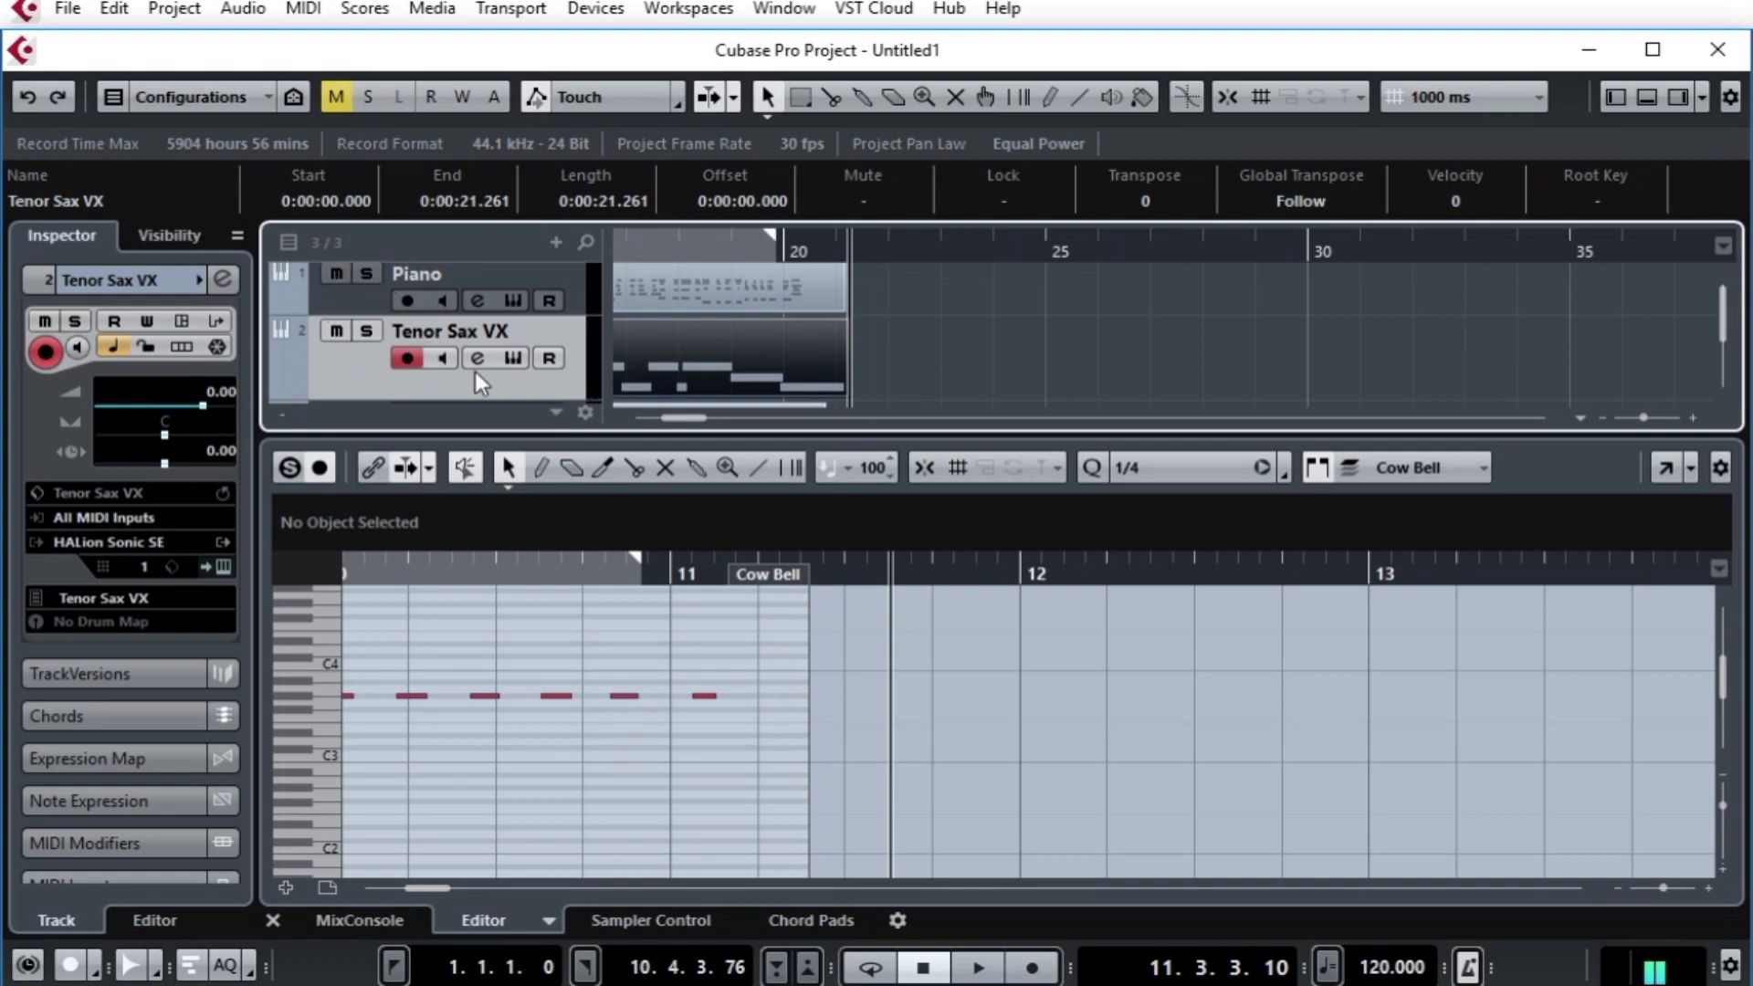
Step: Reactivate the tempo track and play the piano and tenor sax parts together from the project start
{"action": "key", "text": "Home"}
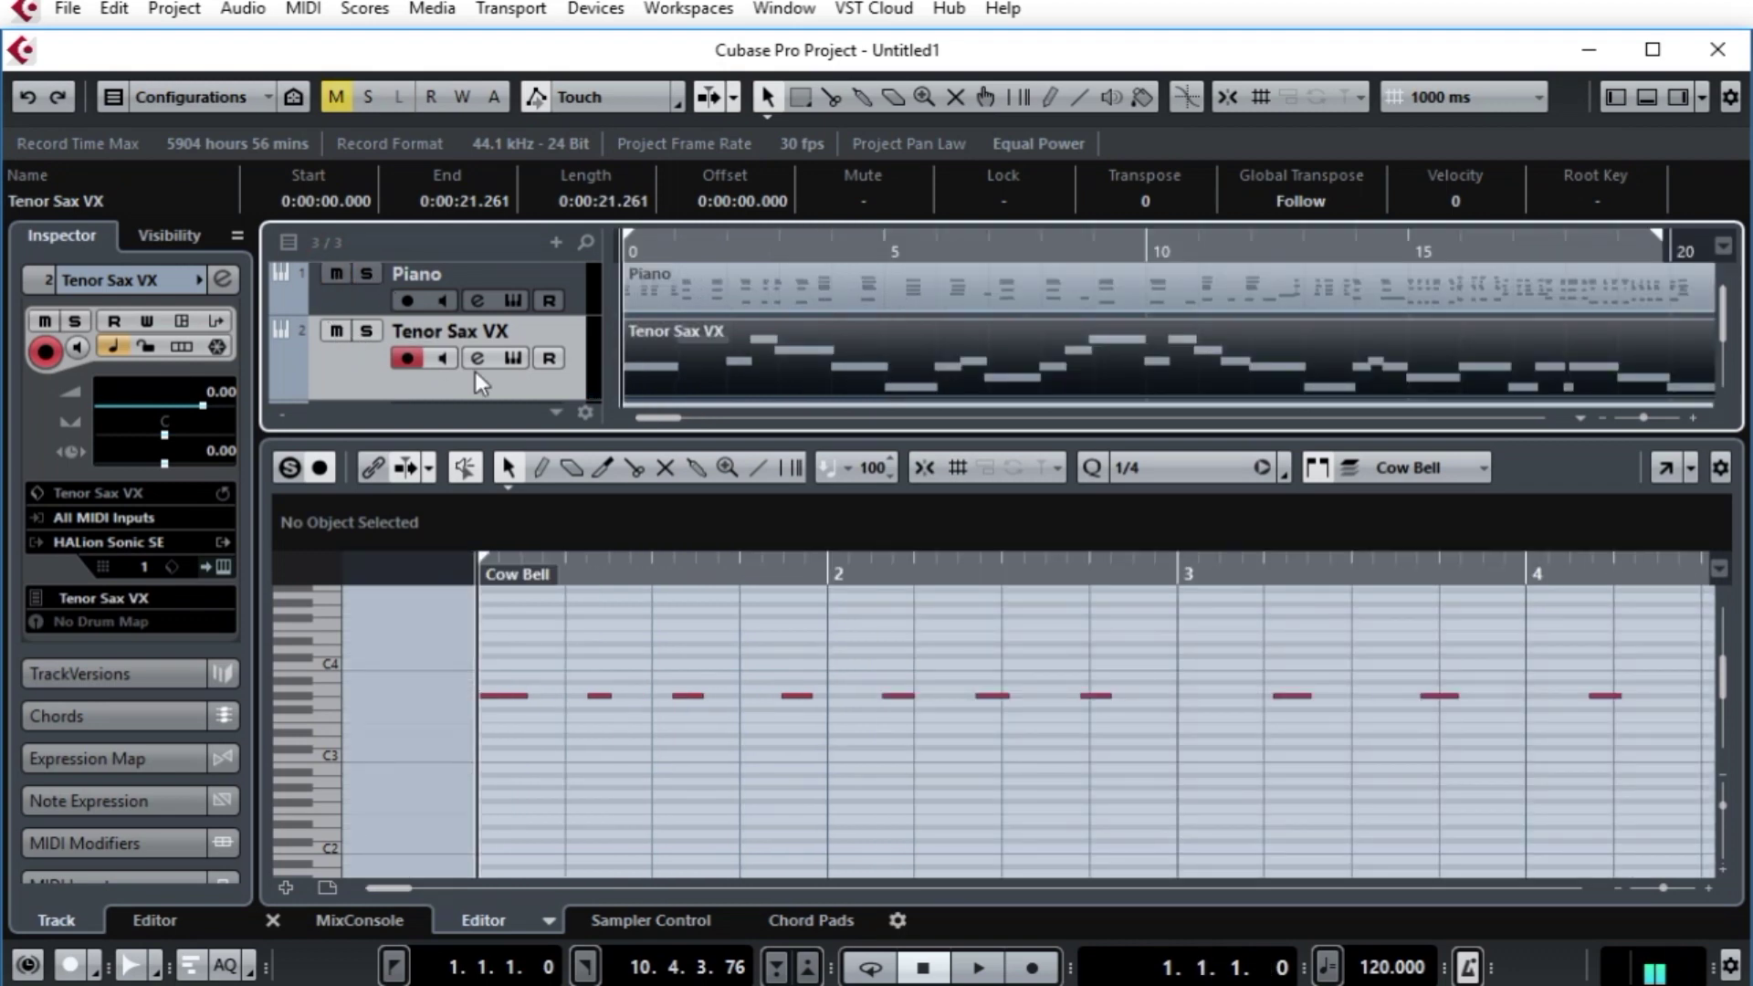
{"action": "left_click", "coordinate": [1328, 970]}
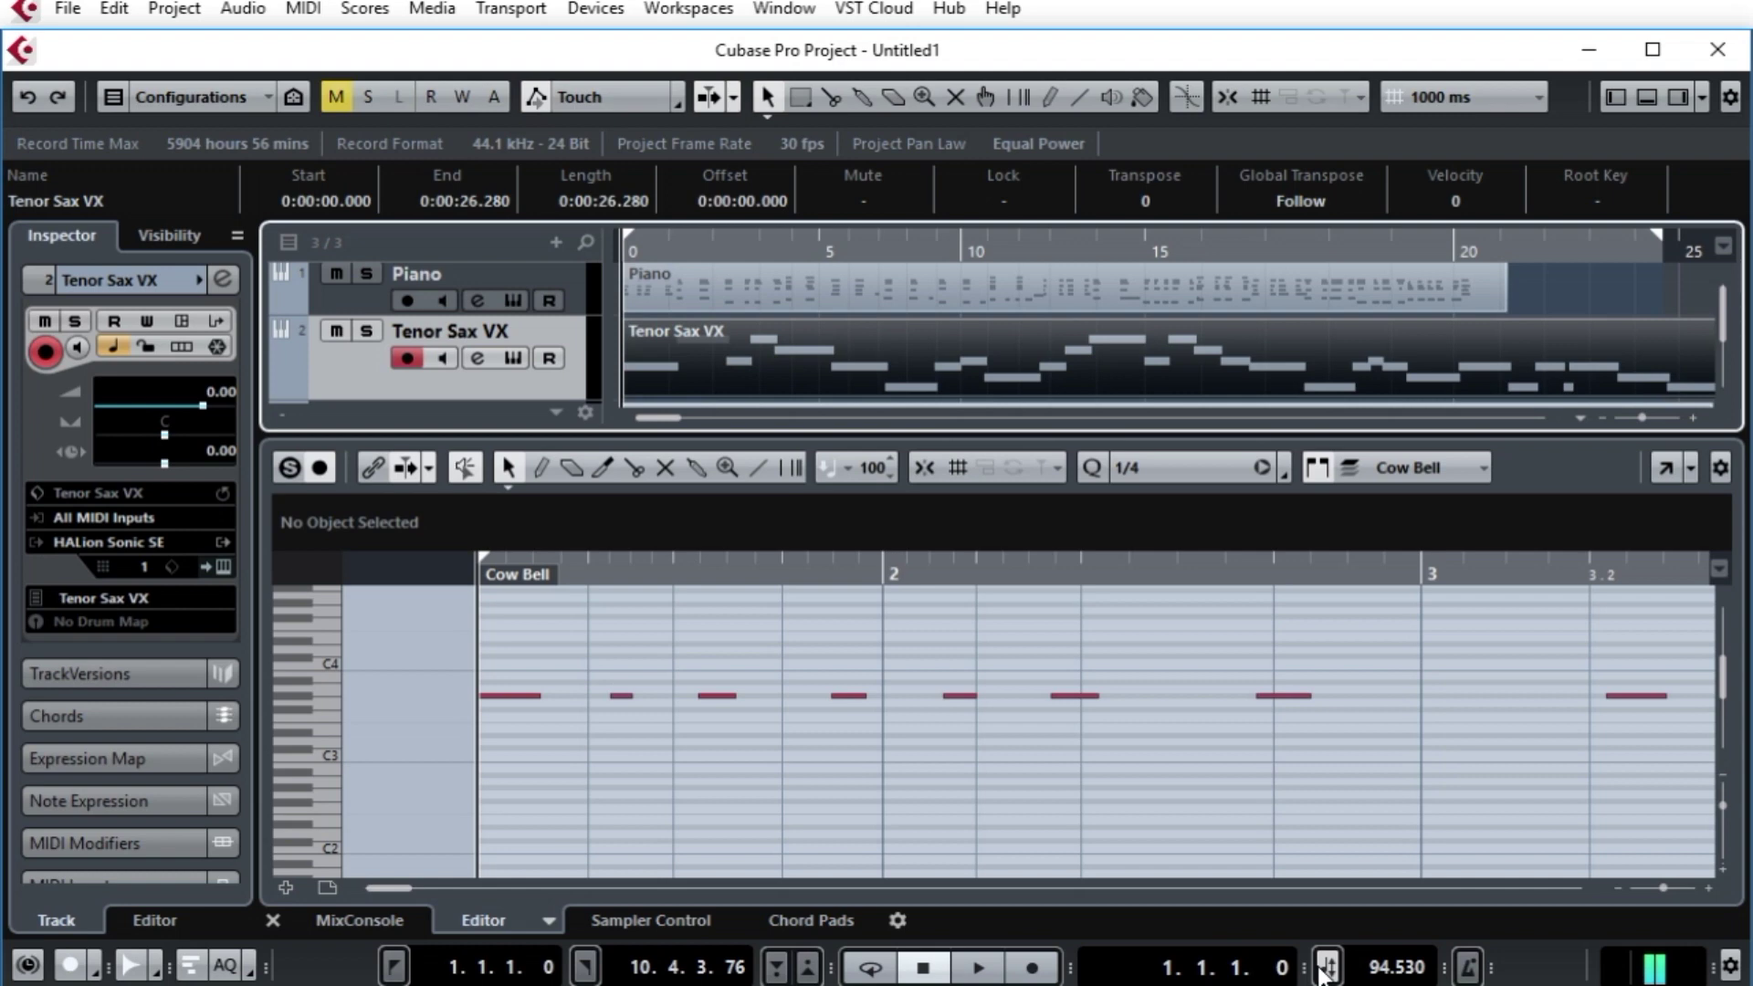
{"action": "key", "text": "space"}
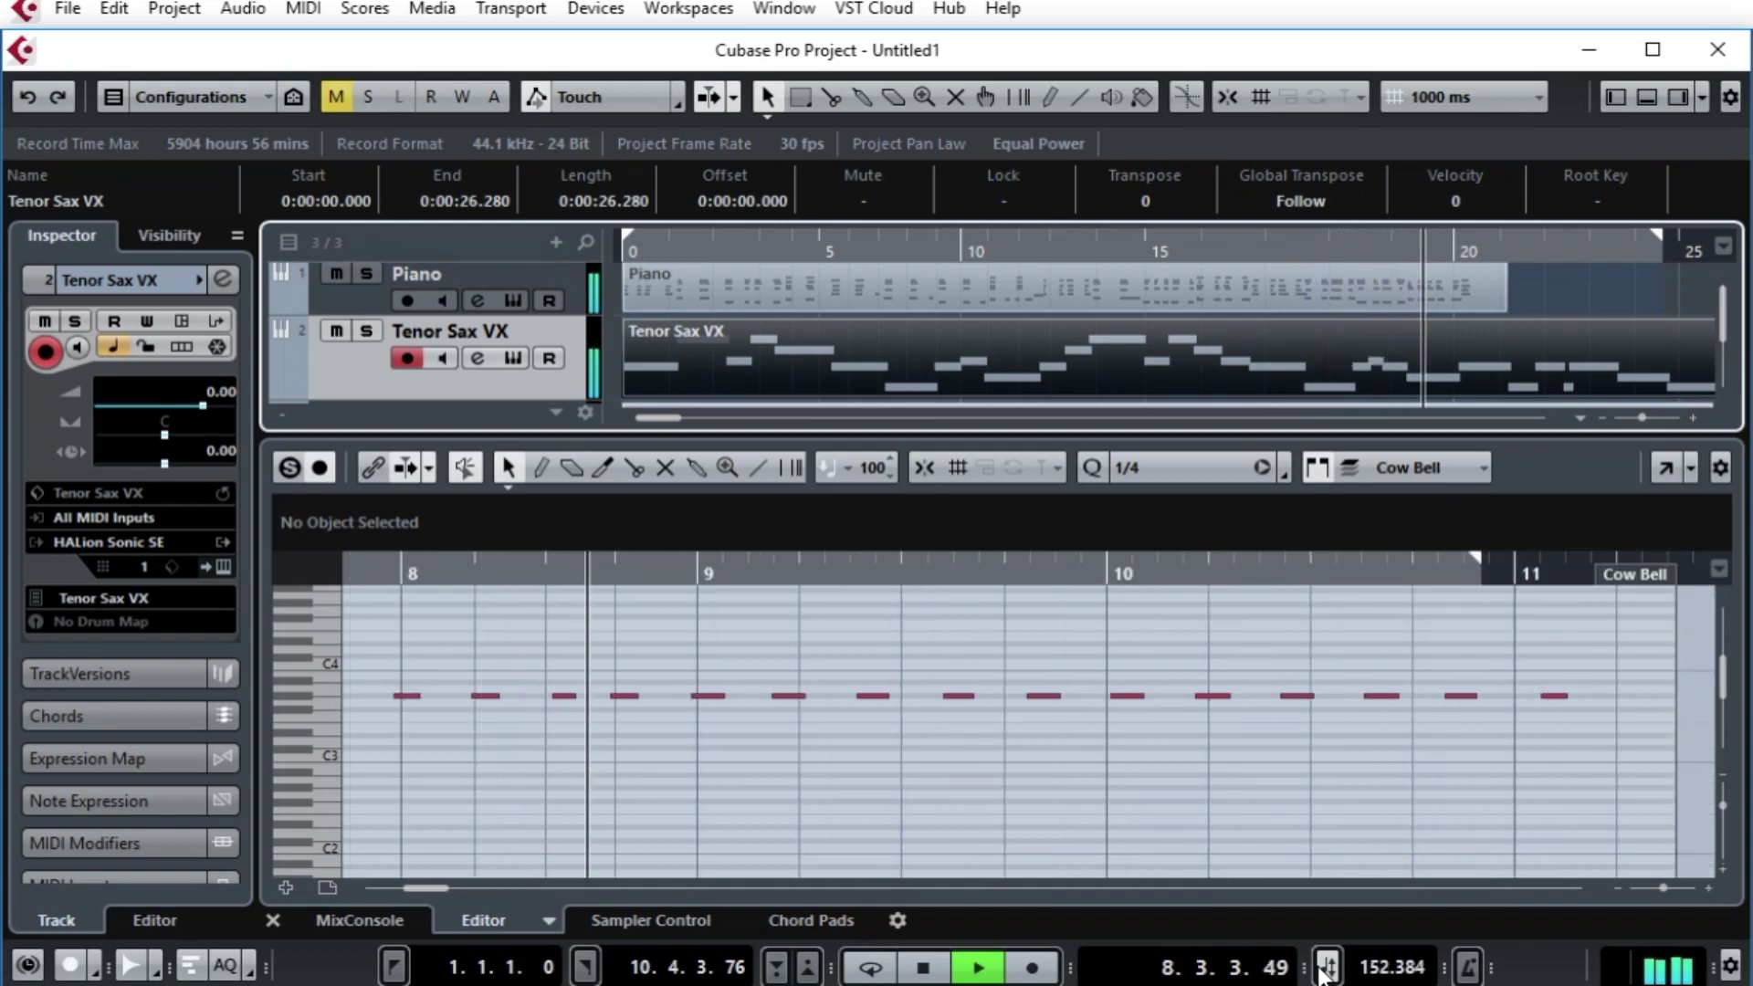
{"action": "key", "text": "space"}
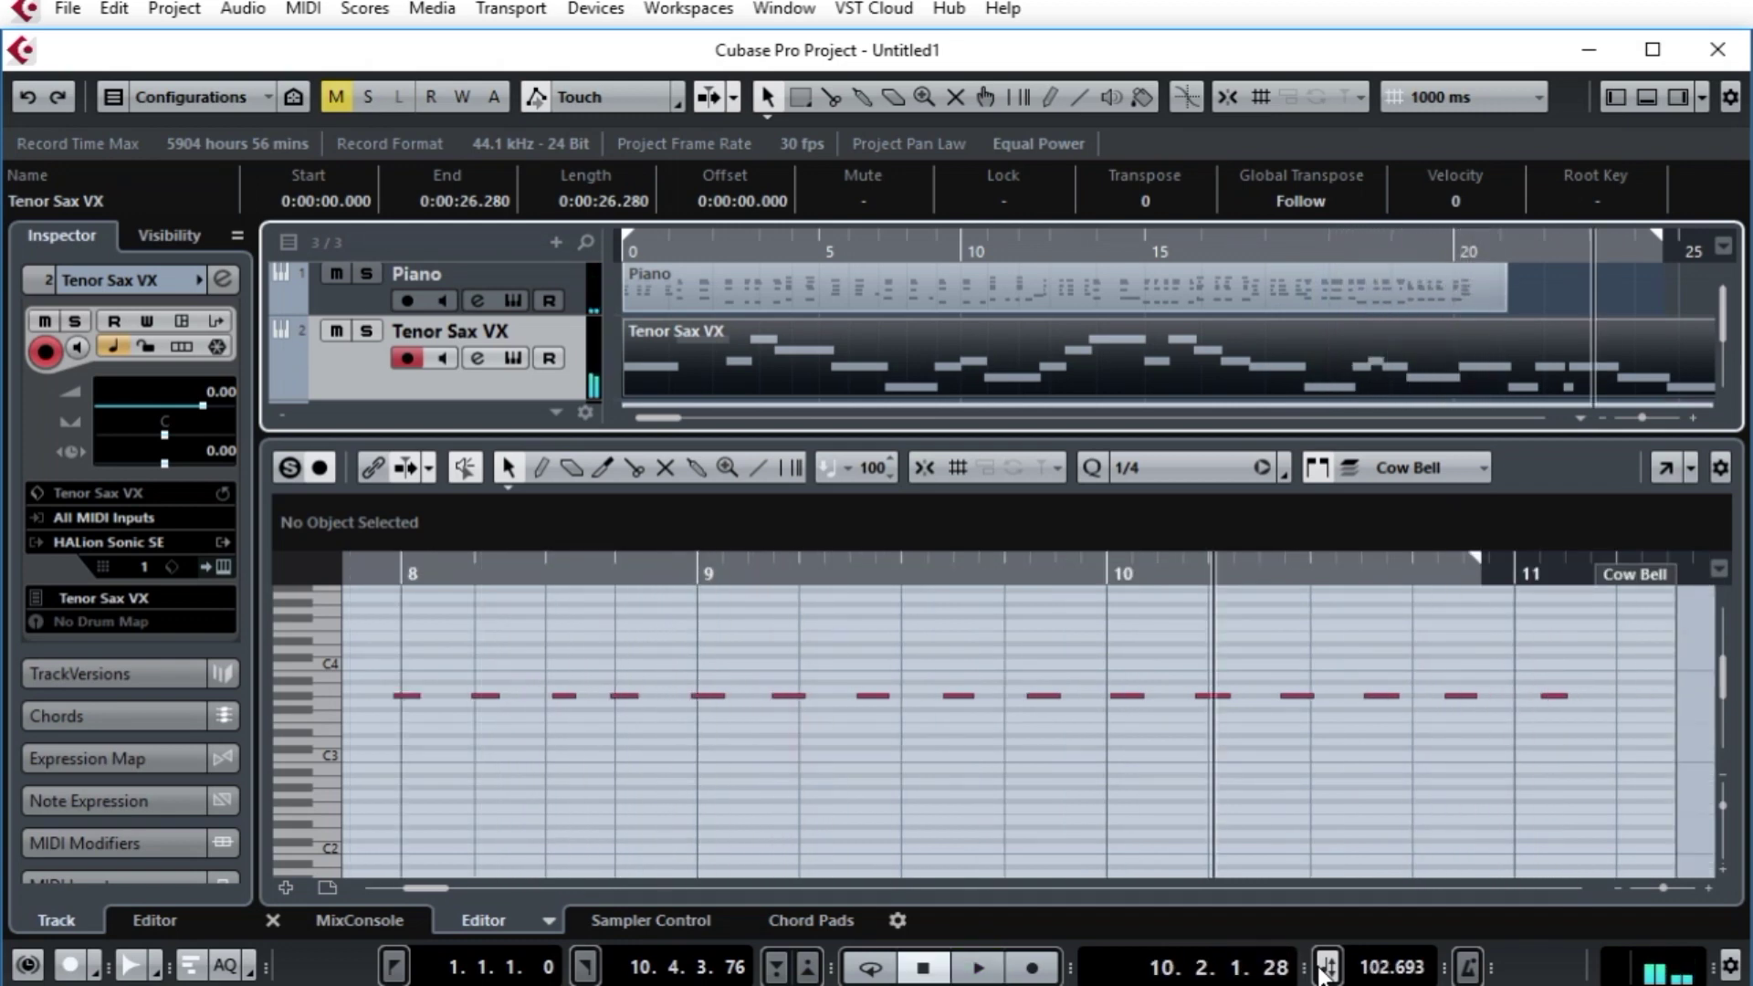